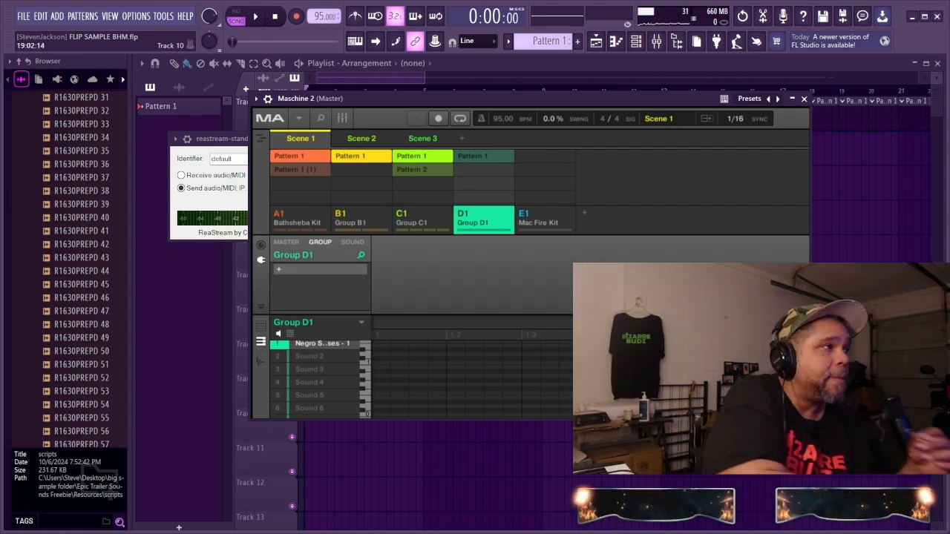
Step: Play the song and audition Scenes 1, 2 and 3 in Maschine, finishing on Scene 1 with the arranger timeline shown
left_click(259, 16)
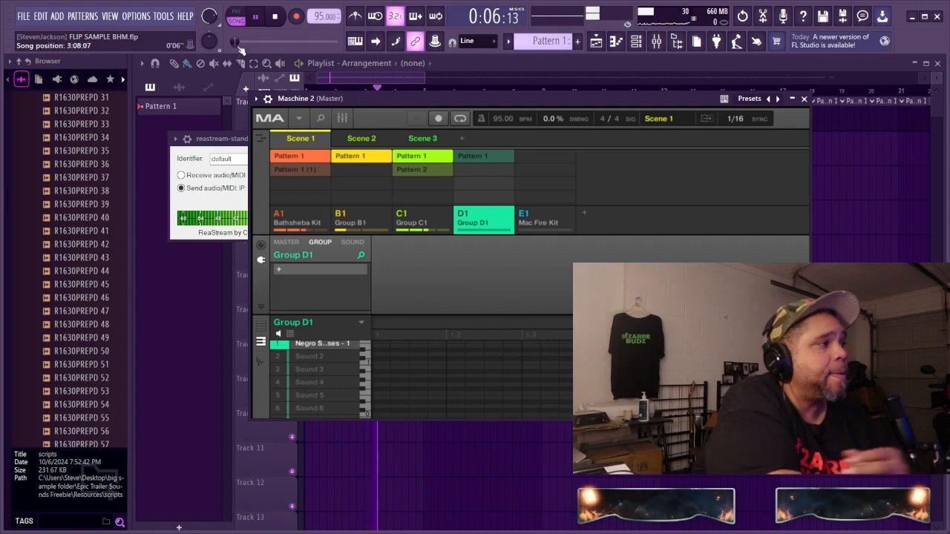
left_click(354, 140)
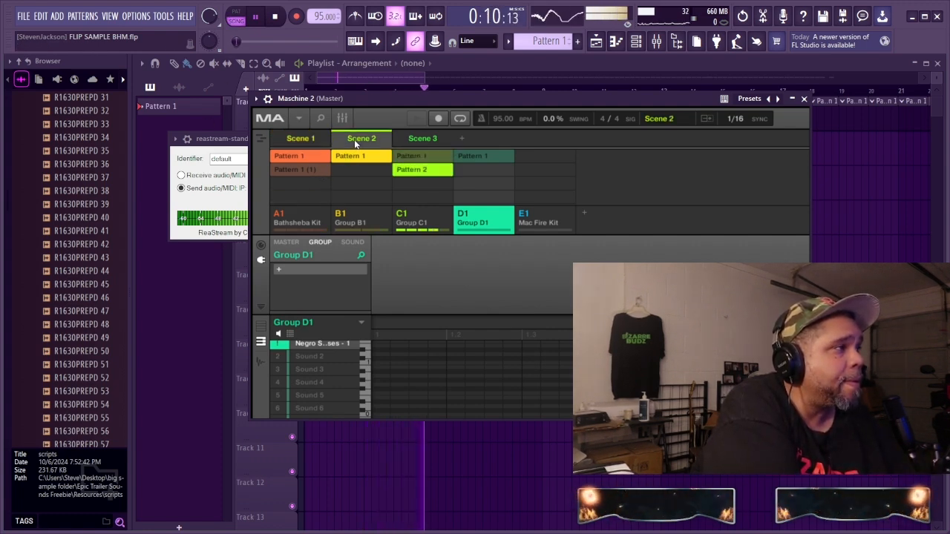
left_click(429, 139)
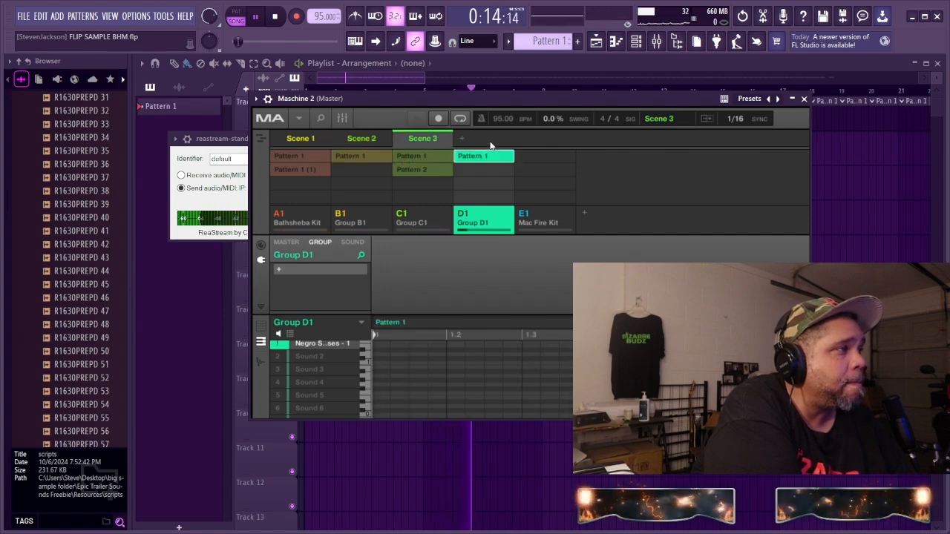
left_click(362, 141)
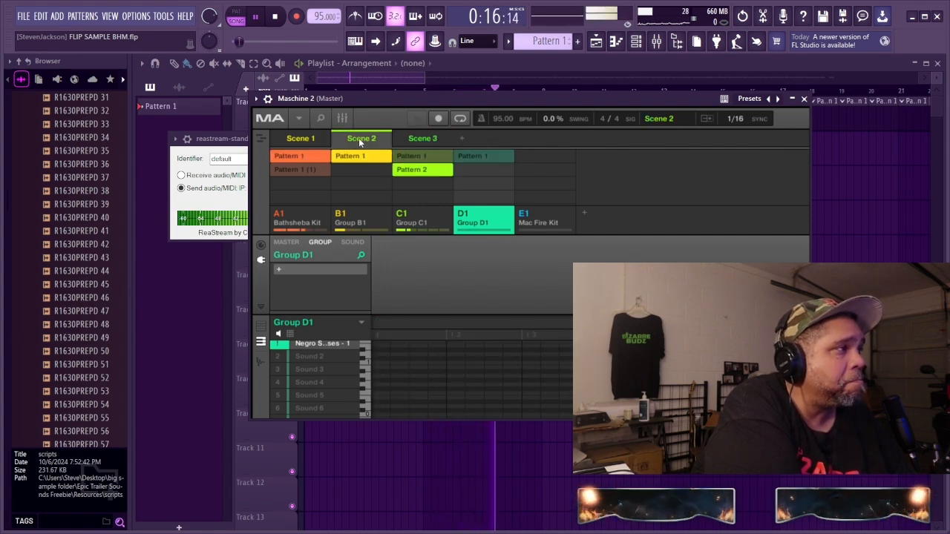
left_click(310, 145)
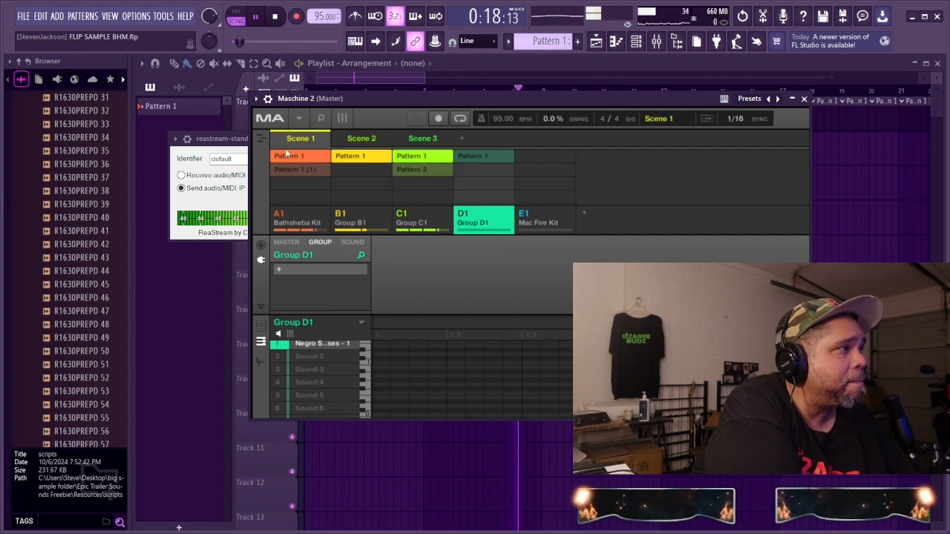
left_click(261, 139)
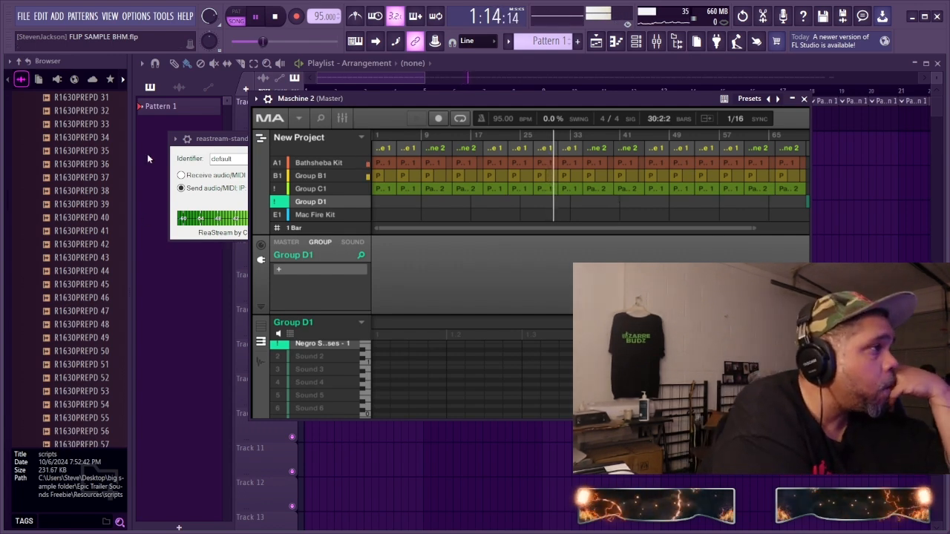
Step: Return to the scene grid, audition Scenes 2 and 3, and add Bathsheba Kit's Pattern 1 (1) and Group B1's Pattern 1 to Scene 3
left_click(261, 141)
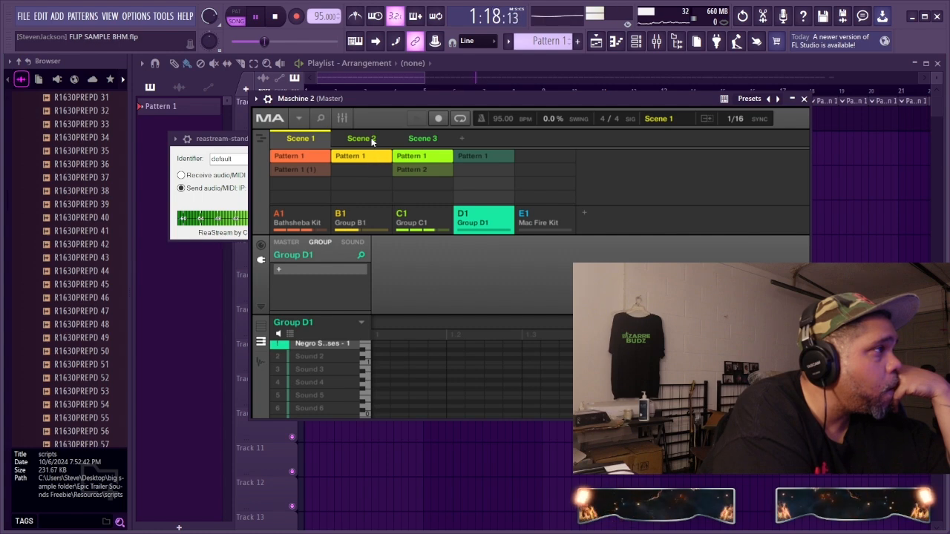
left_click(362, 139)
left_click(422, 138)
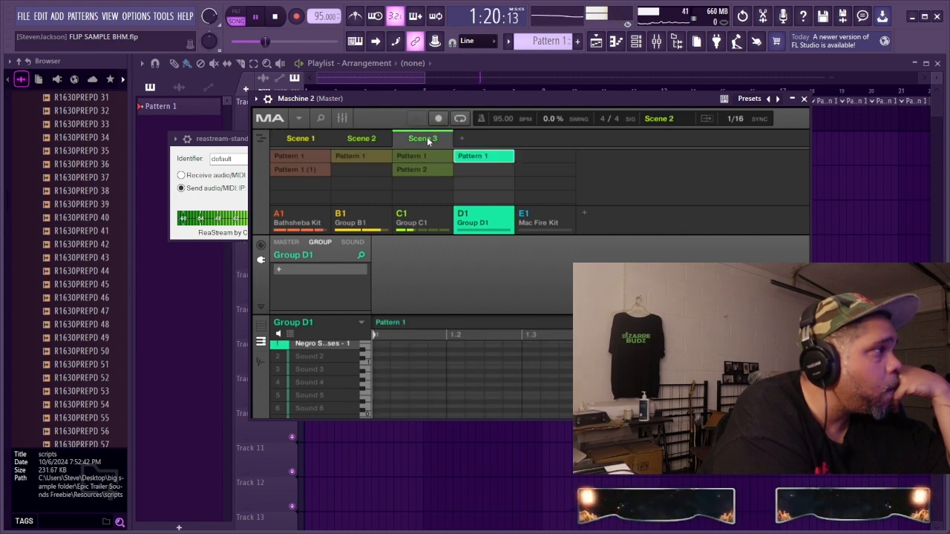
left_click(304, 169)
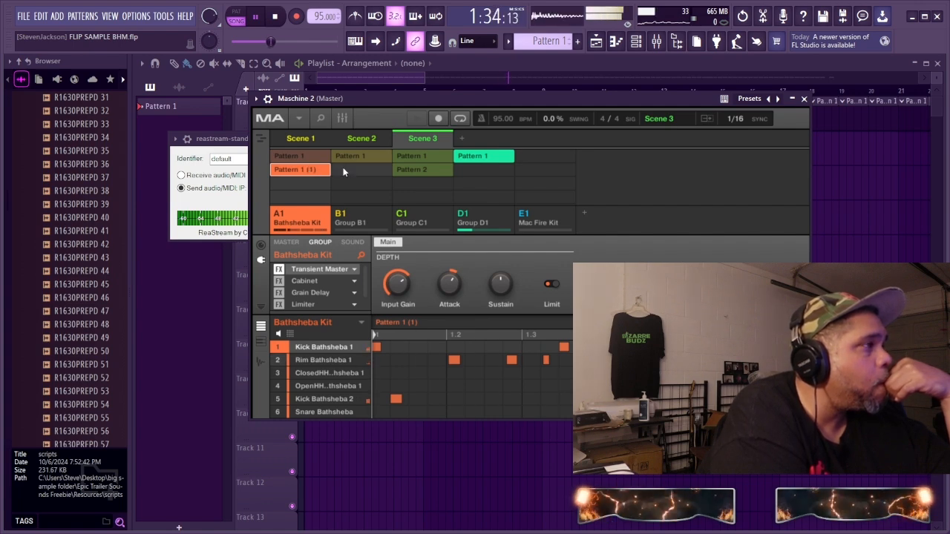
left_click(357, 157)
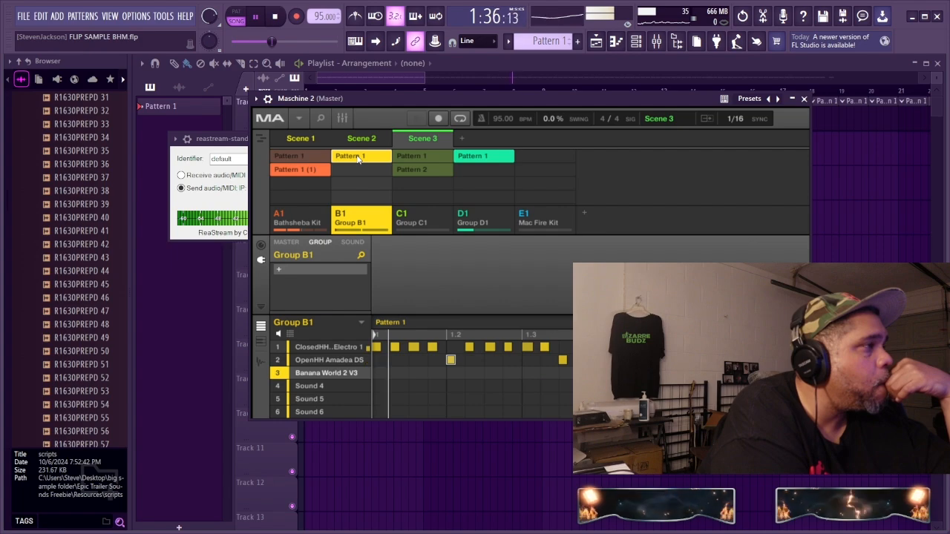
left_click(318, 170)
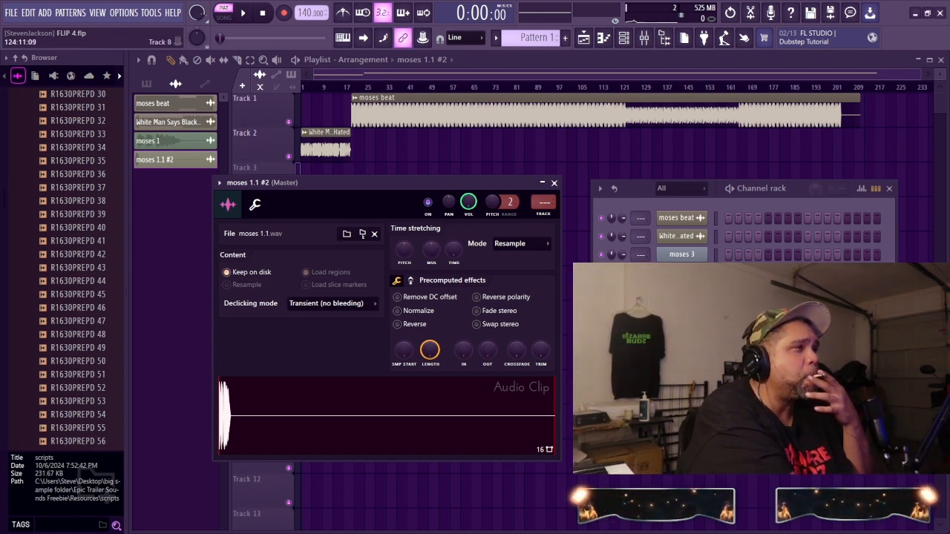
Step: Mute Track 2 and play the arrangement in song mode, restarting playback just before the moses beat clip
left_click(289, 158)
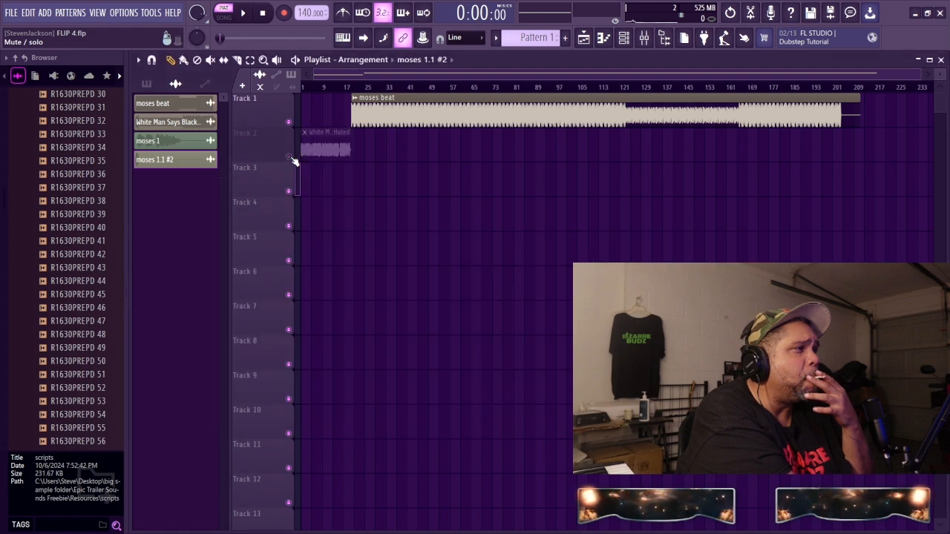
key("l")
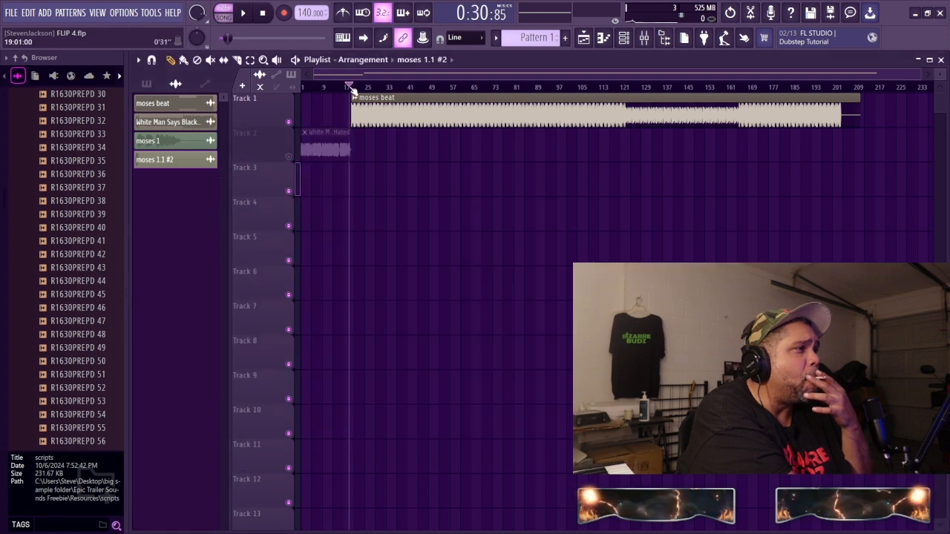
left_click(240, 14)
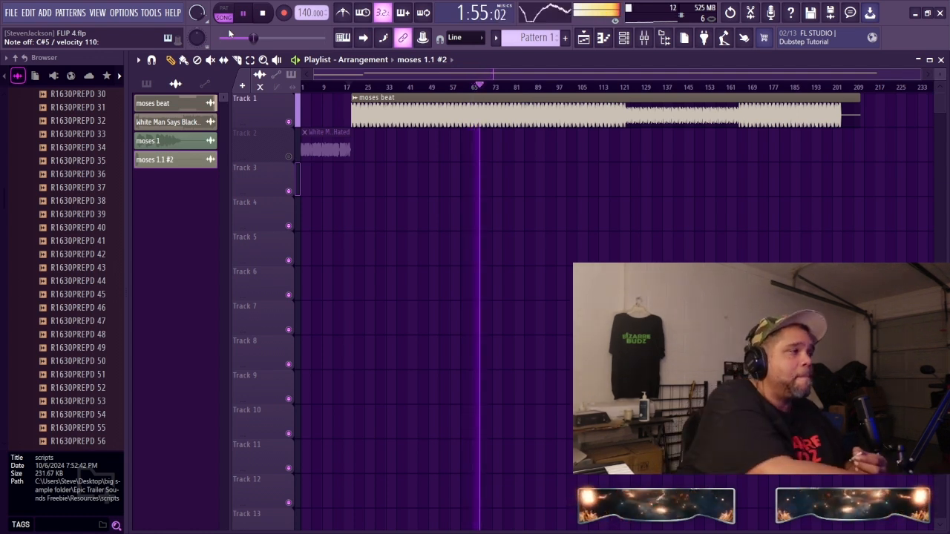
left_click(261, 17)
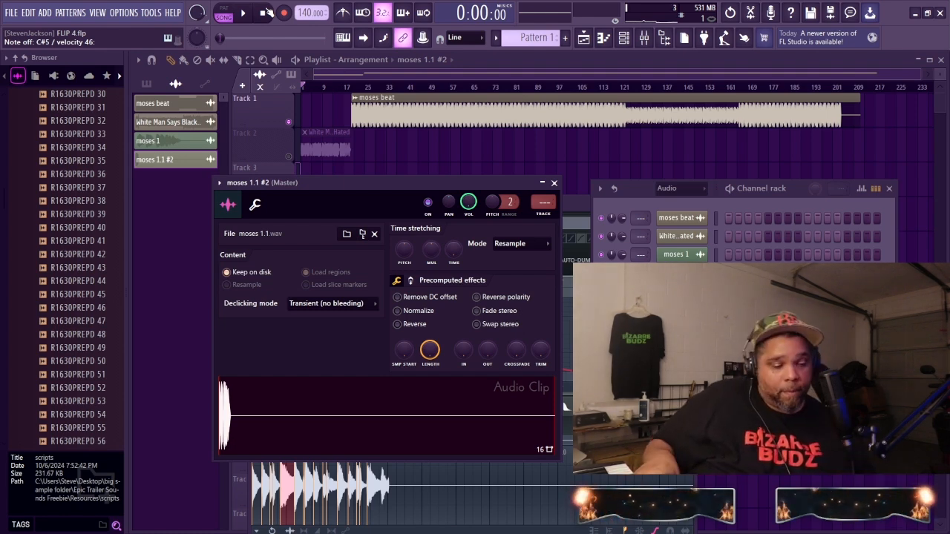
key("space")
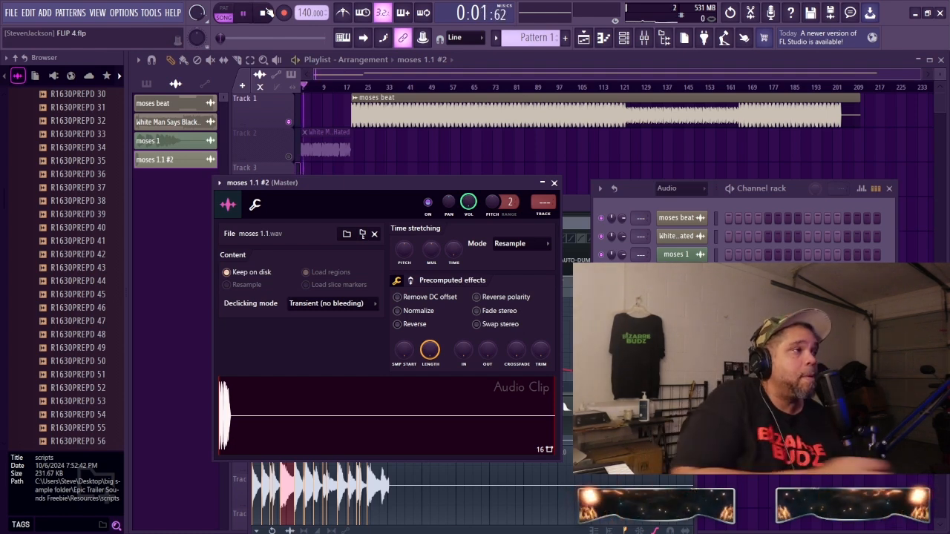
left_click(343, 88)
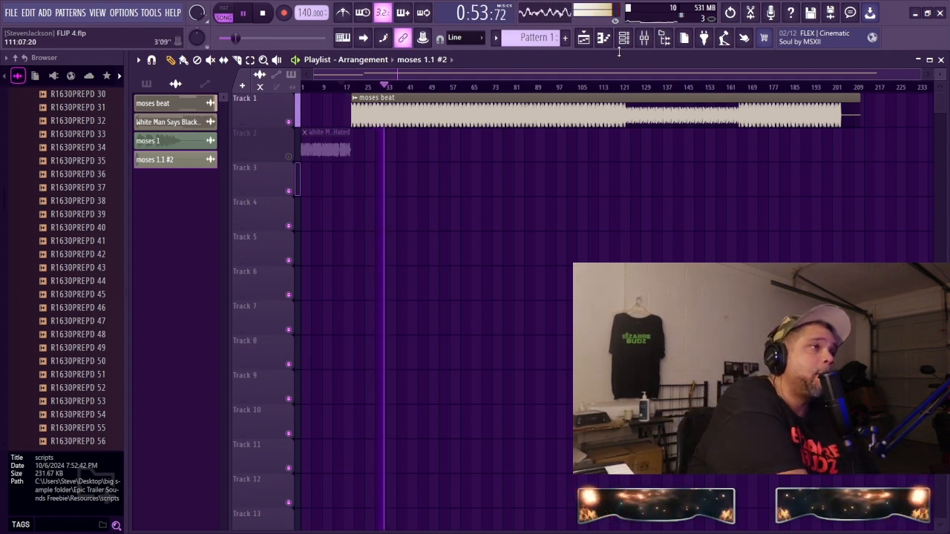
Step: Show all channels in the channel rack, inspect the speech clip's settings, and open the moses 1.1 Slicex sampler
key("F6")
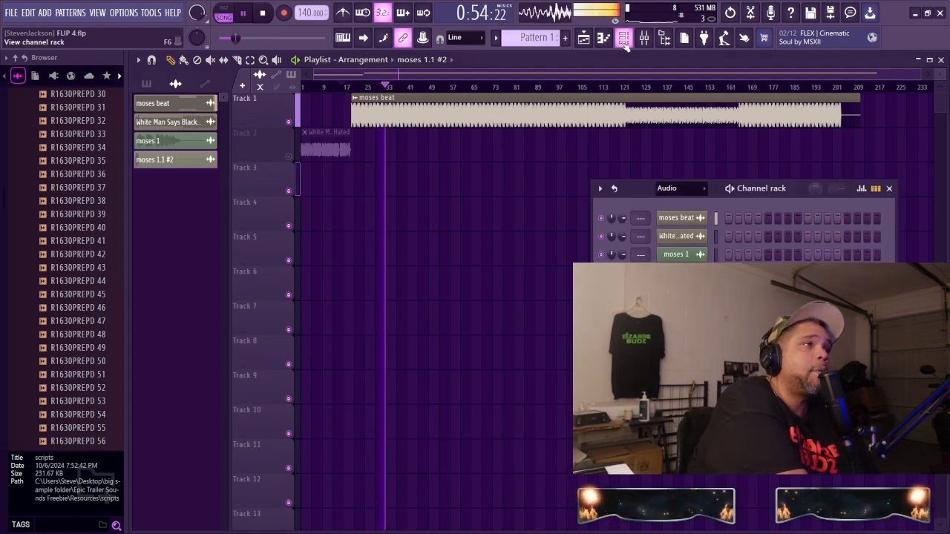
left_click(696, 254)
left_click(696, 255)
left_click(686, 238)
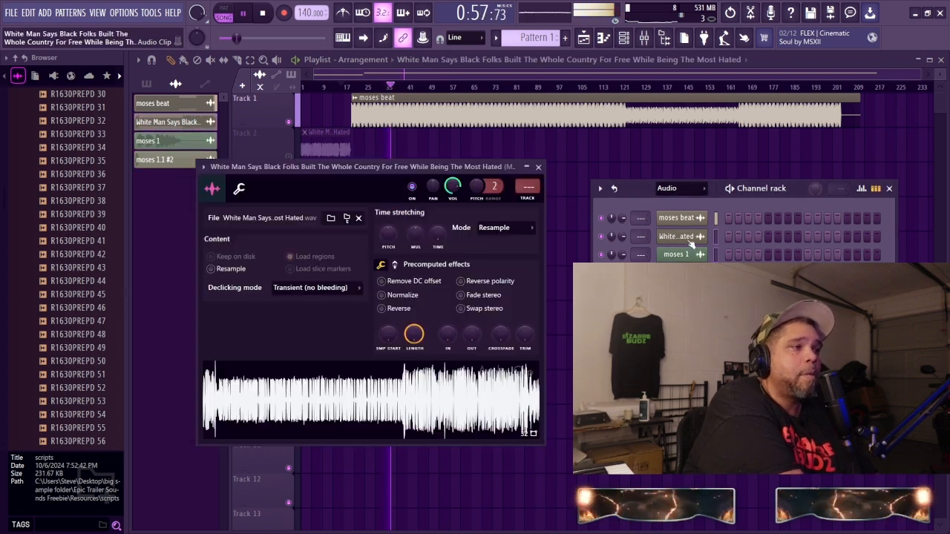
left_click(680, 199)
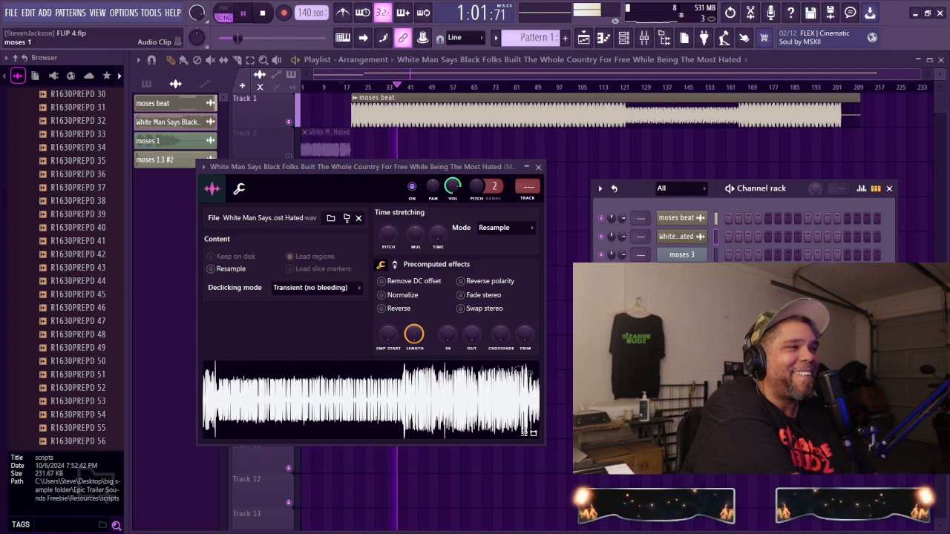
left_click(681, 254)
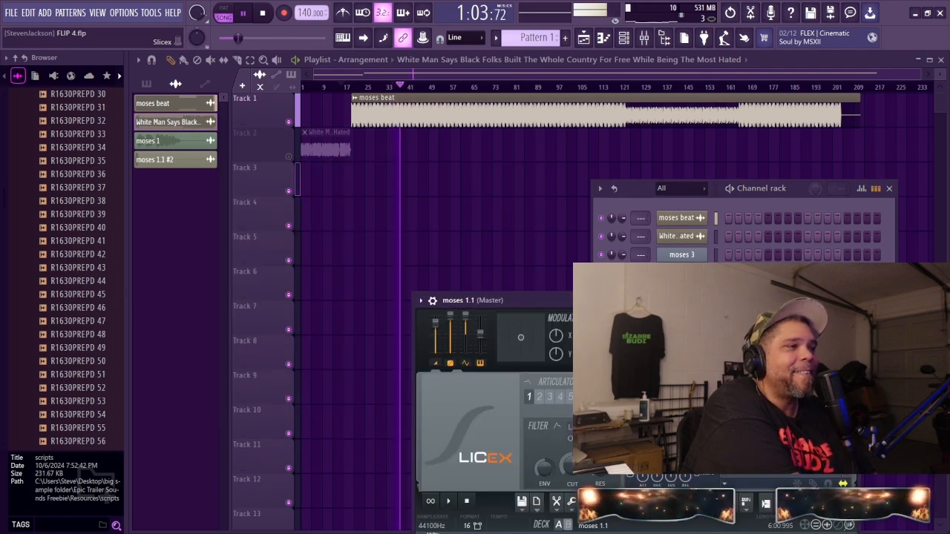
left_click_drag(658, 299, 418, 135)
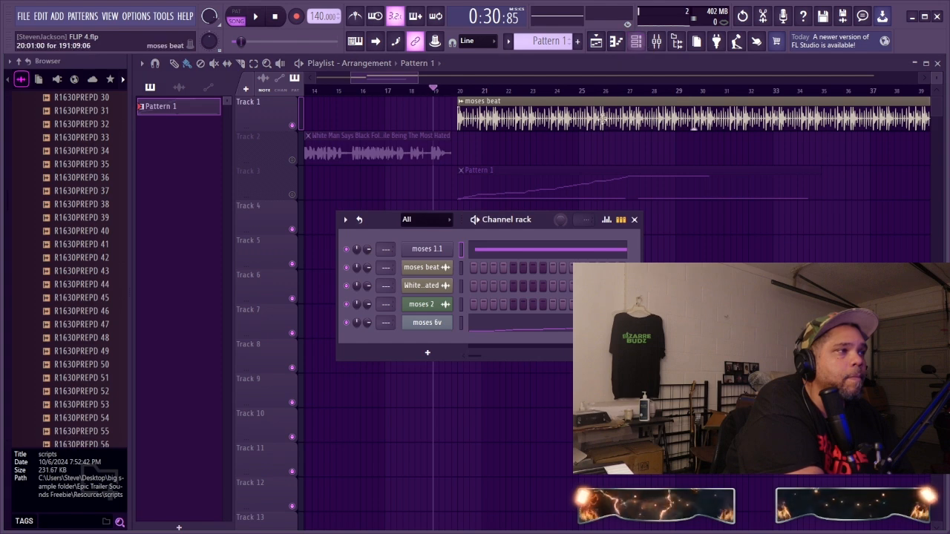
Step: Delete all notes of the moses 6v channel in Pattern 1 and close its piano roll
left_click(524, 328)
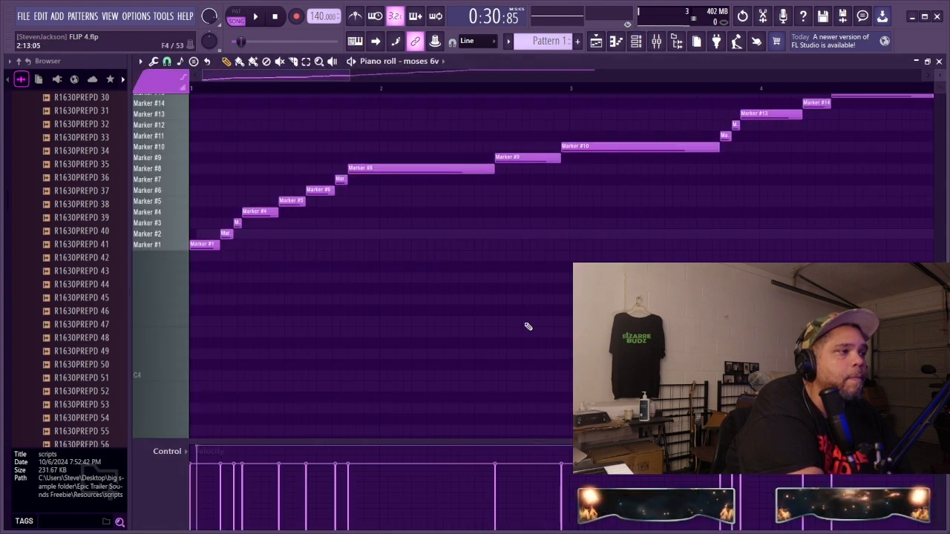
key("ctrl+a")
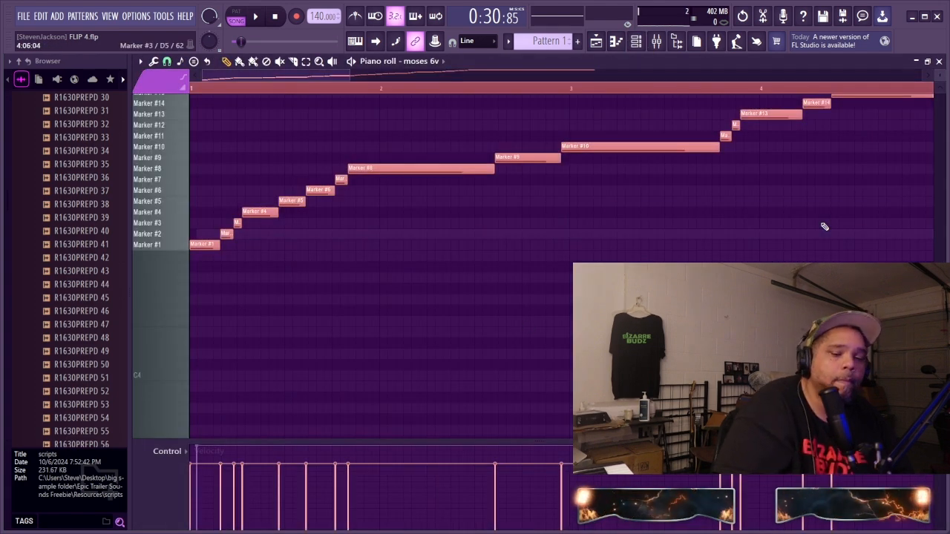
key("Delete")
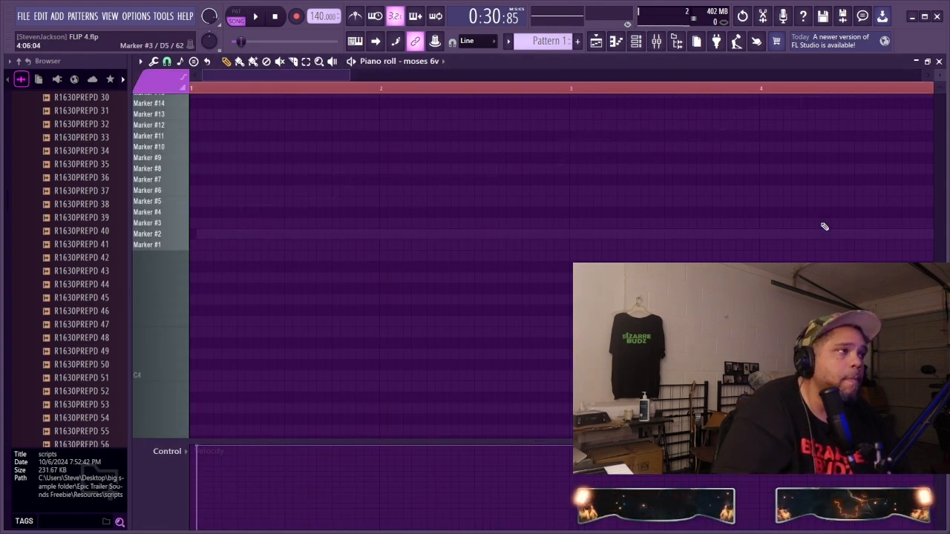
left_click(939, 62)
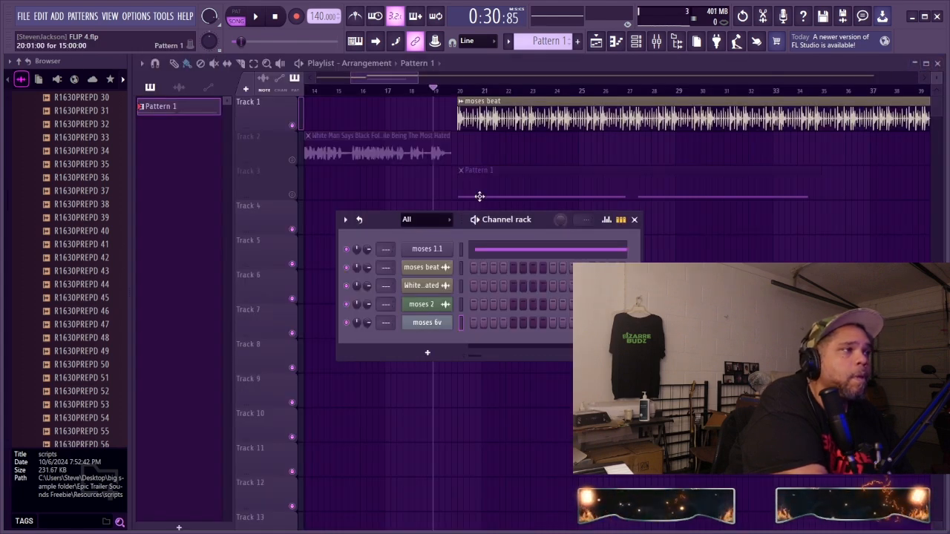
Step: Create an empty Pattern 2 and clear the channel rack out of the playlist view
key("F4")
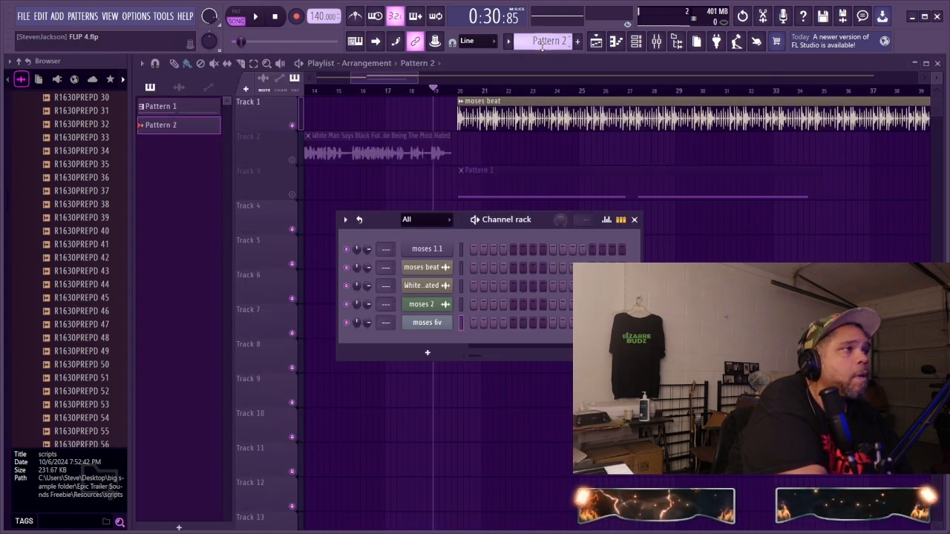
left_click_drag(541, 226, 546, 343)
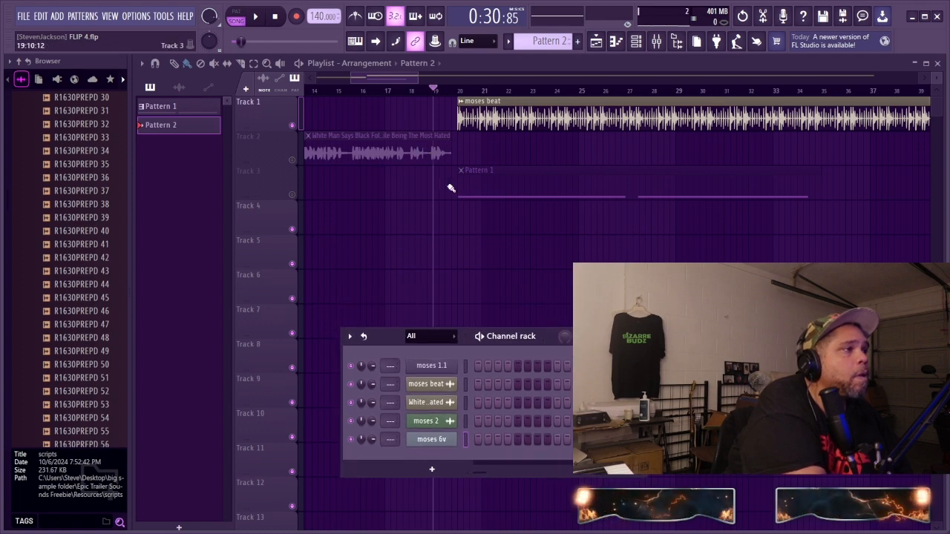
key("F6")
Step: Solo Track 3, arm recording, run a take with Pattern 2 selected while Pattern 1 plays, and stop it
right_click(293, 195)
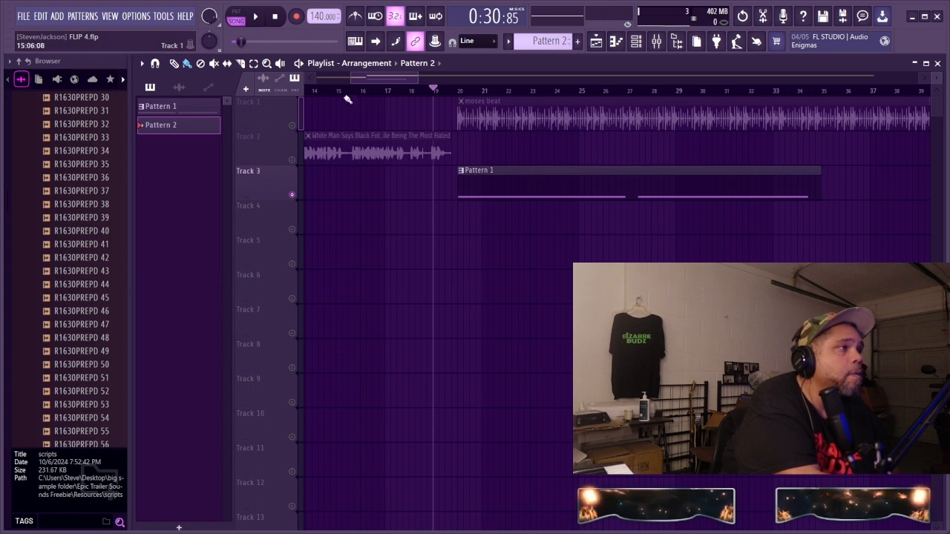
left_click(295, 17)
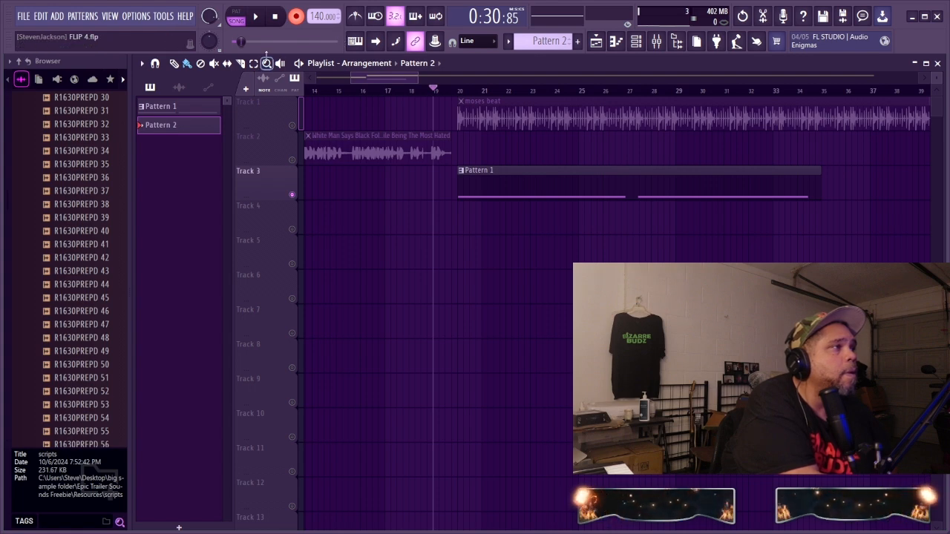
left_click(257, 18)
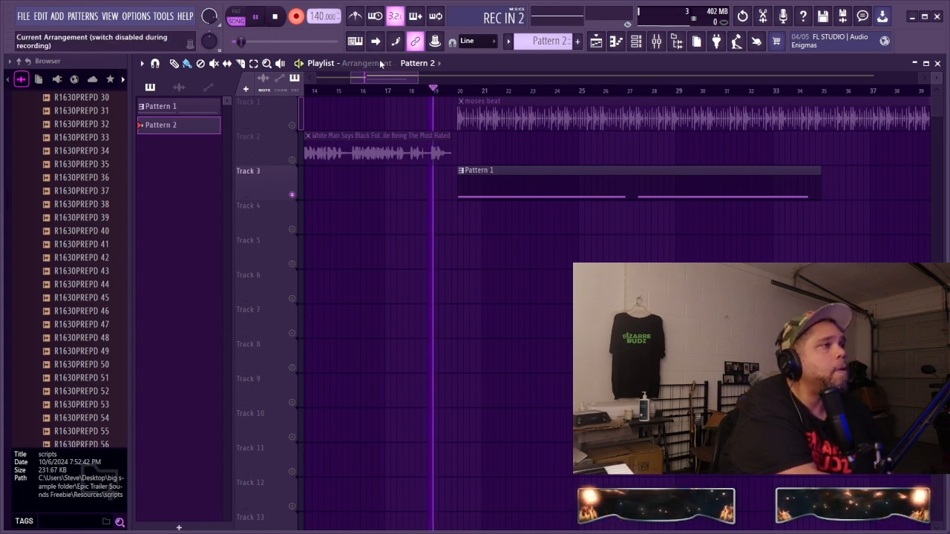
left_click_drag(381, 77, 399, 78)
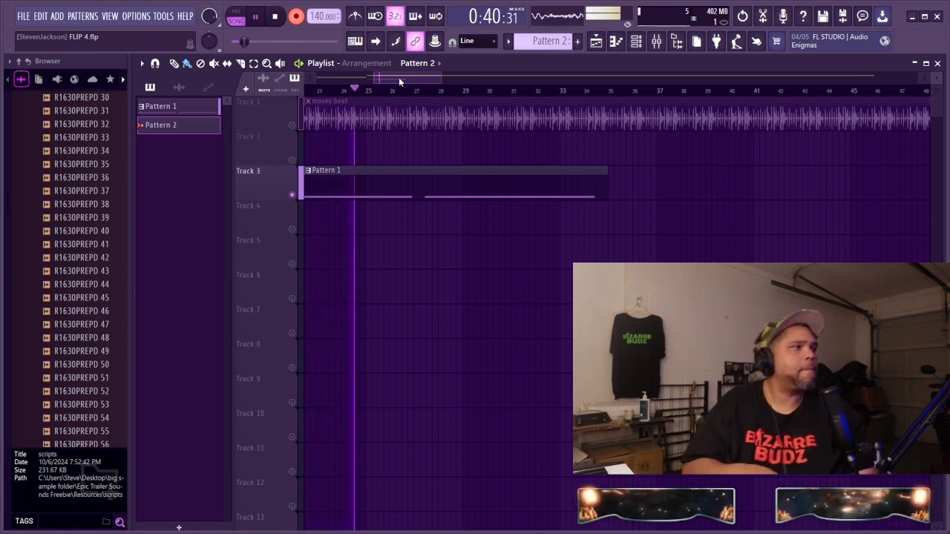
key("space")
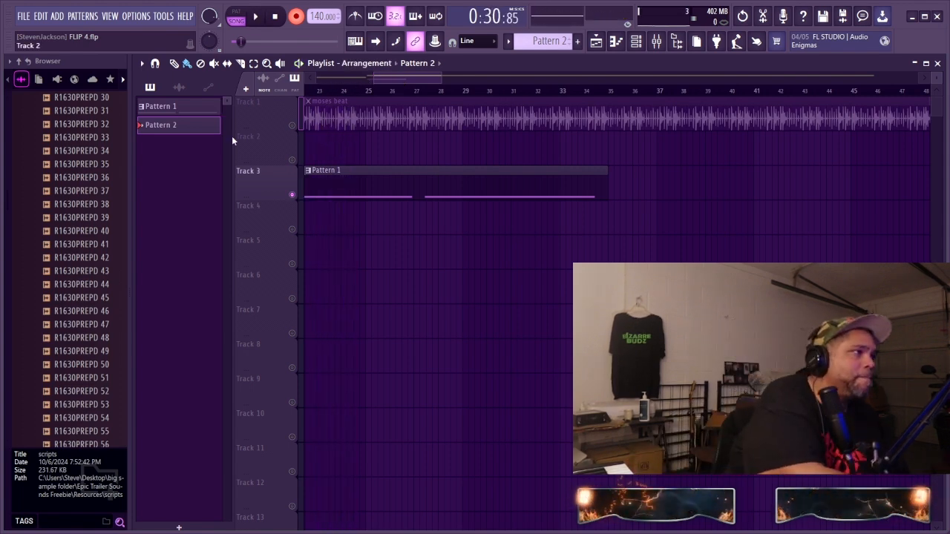
Step: Make Track 1 and Track 3 audible together while keeping Track 2 muted
right_click(295, 127)
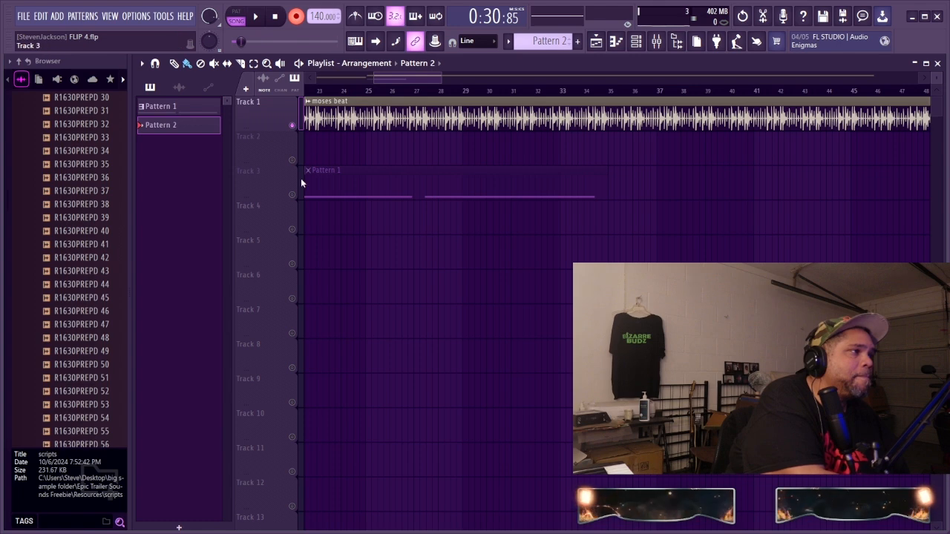
right_click(292, 195)
right_click(293, 196)
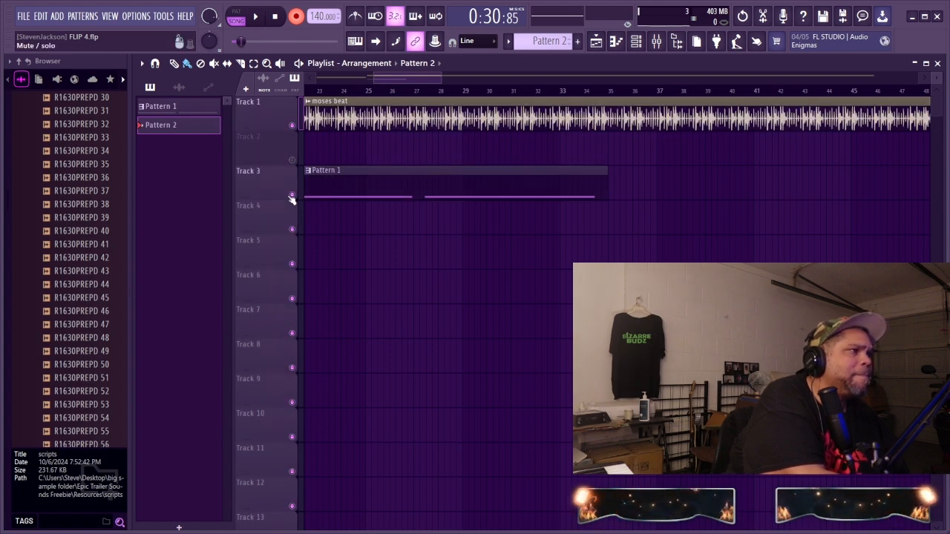
Step: Record a take into Pattern 2 over the moses beat, stop playback, and undo the recording
left_click_drag(393, 79, 382, 100)
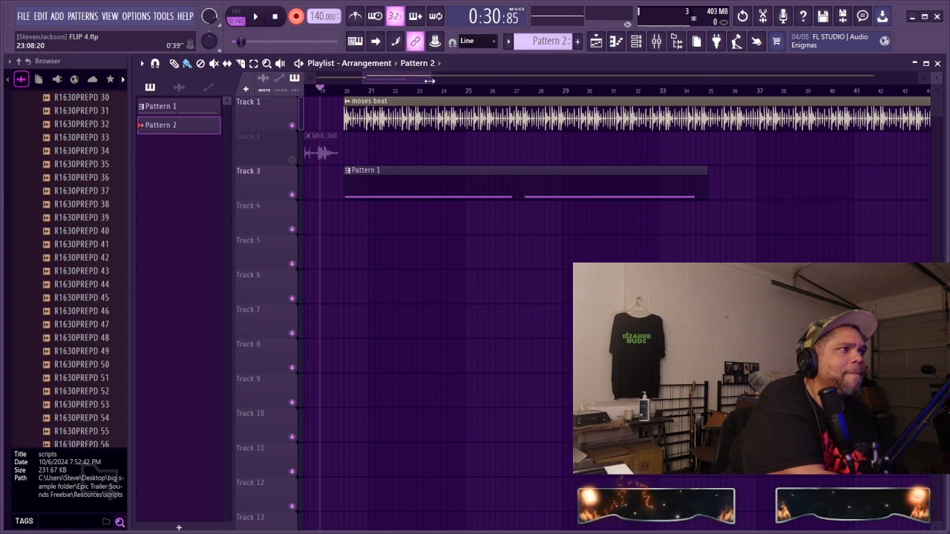
left_click_drag(429, 81, 547, 80)
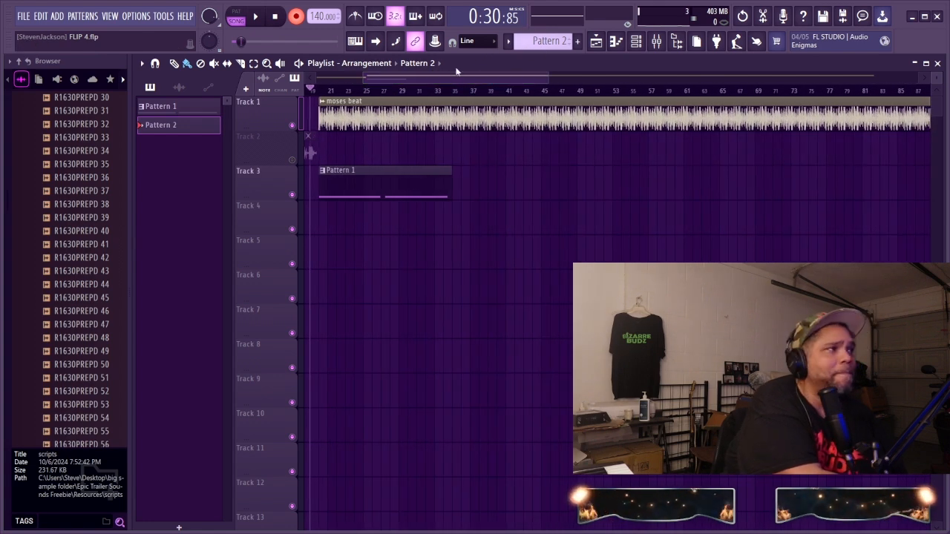
left_click(255, 16)
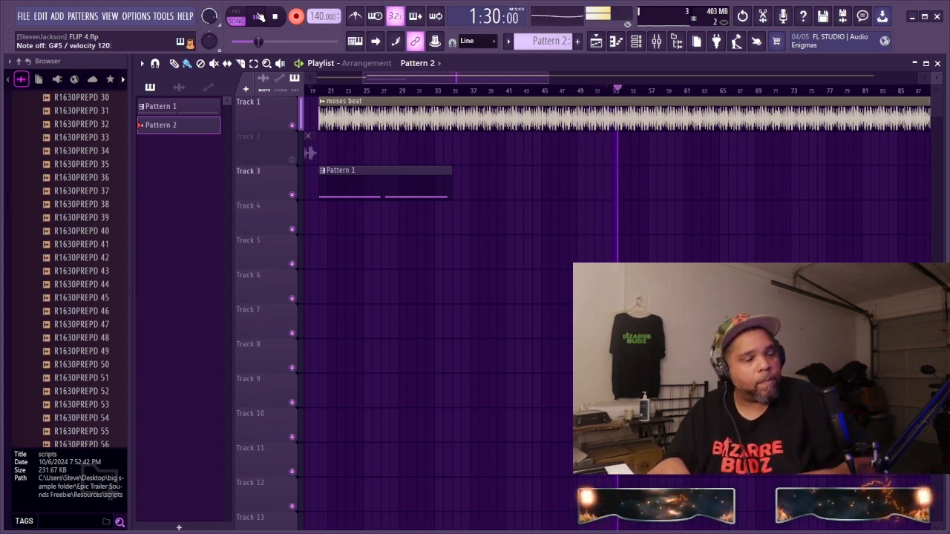
left_click(258, 17)
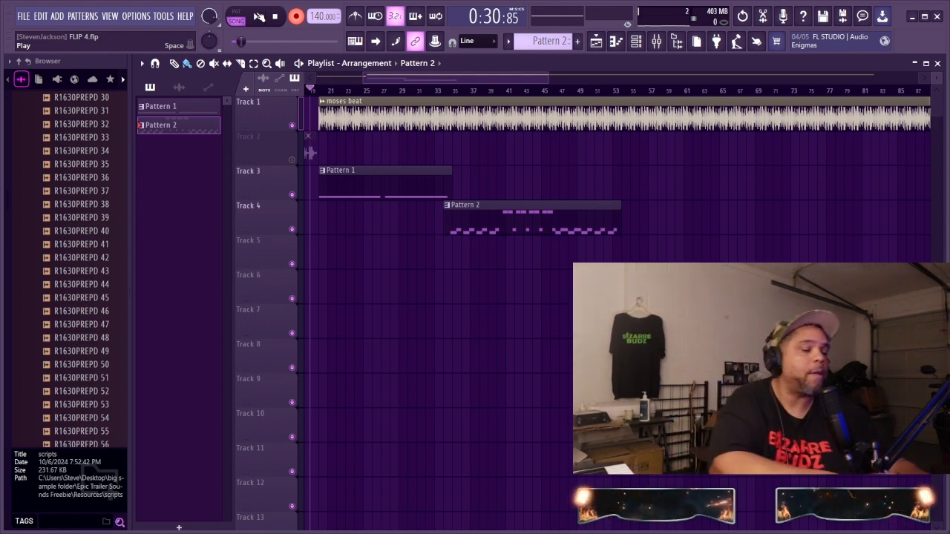
key("ctrl+z")
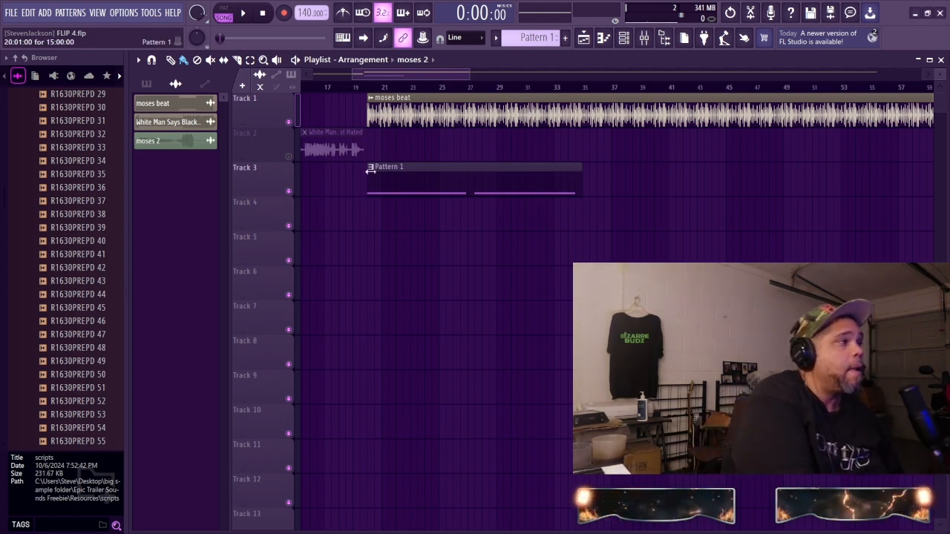
Step: Play the arrangement from just before the moses beat clip and check the Pattern 1 piano roll of moses 6i
left_click(355, 88)
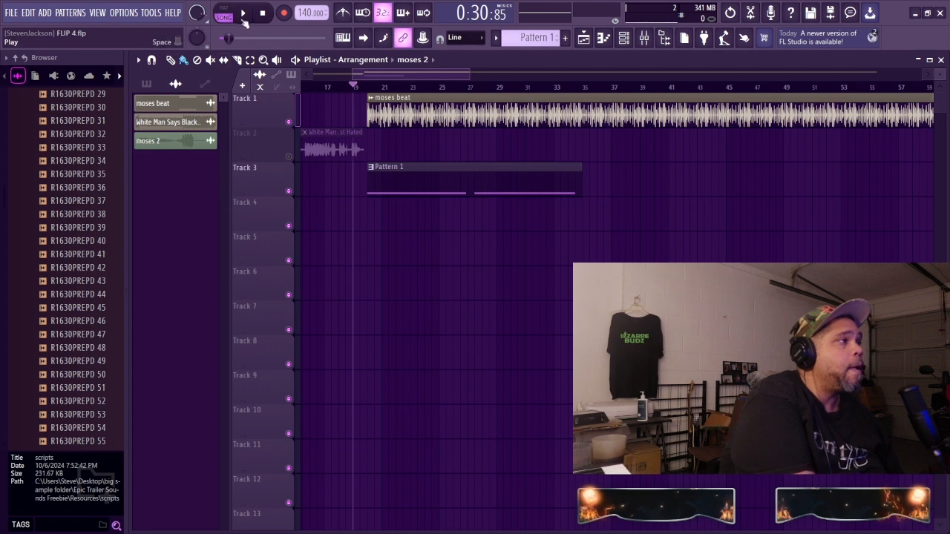
left_click(244, 19)
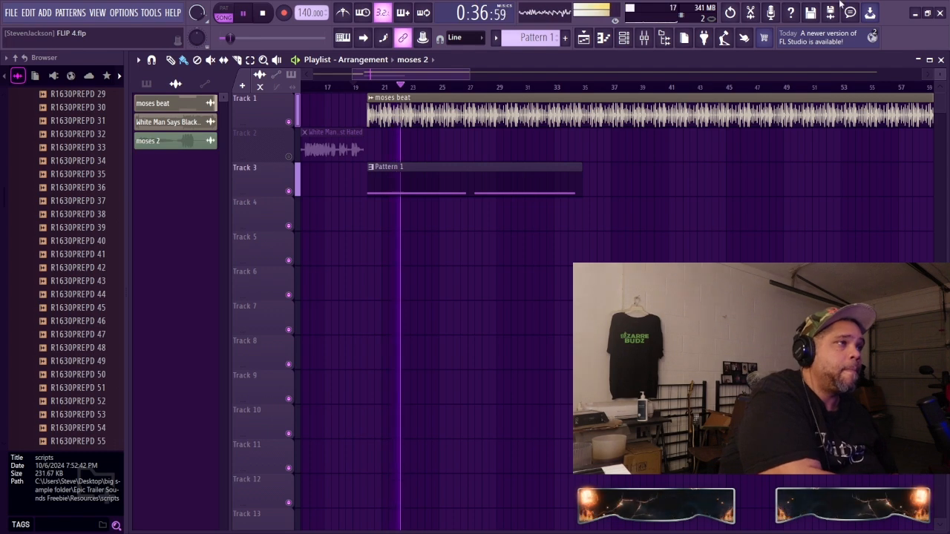
left_click(604, 38)
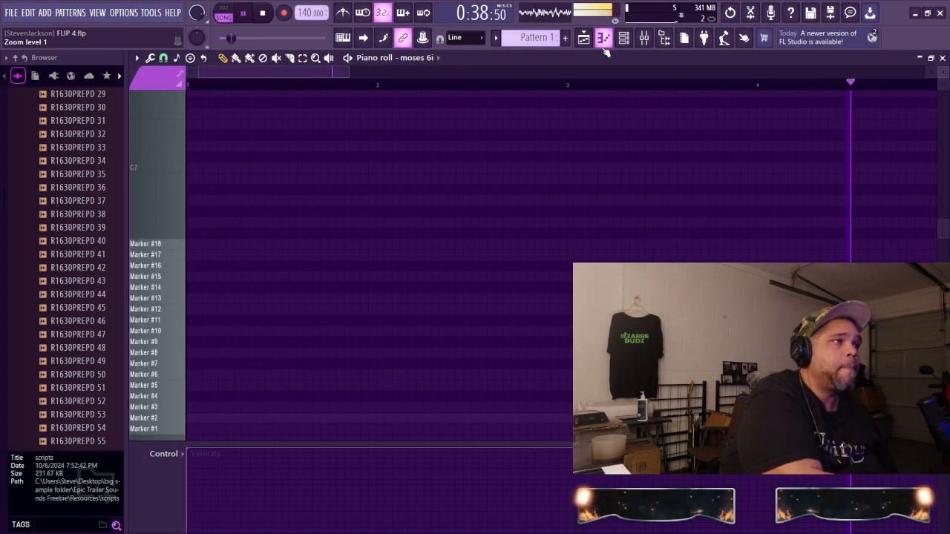
left_click(604, 41)
Step: Open the Slicex instruments of the moses 6v and moses 6i channels during playback
left_click(625, 38)
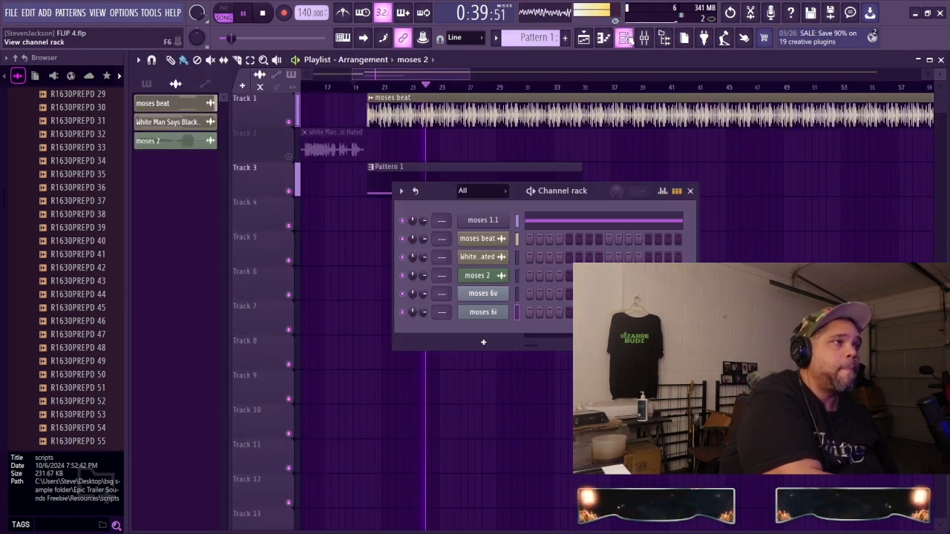
left_click(489, 294)
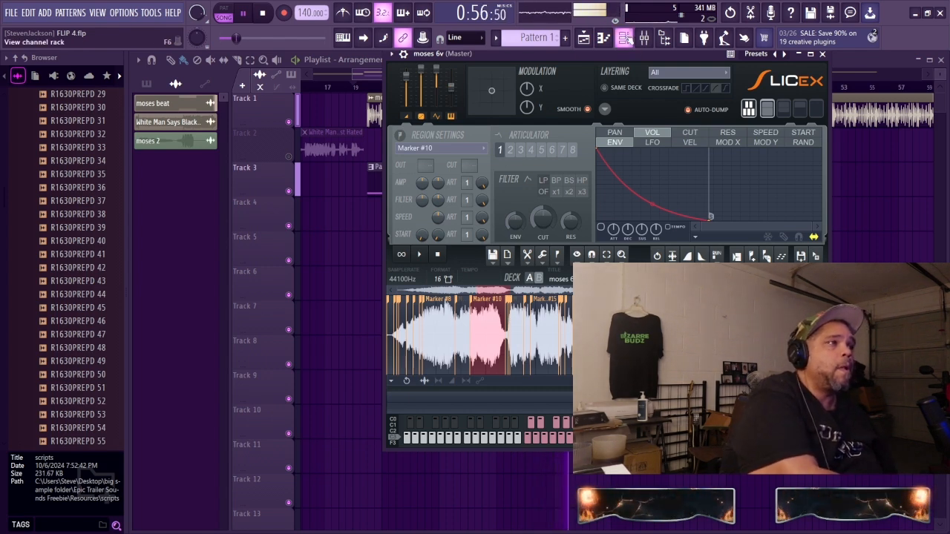
left_click(624, 38)
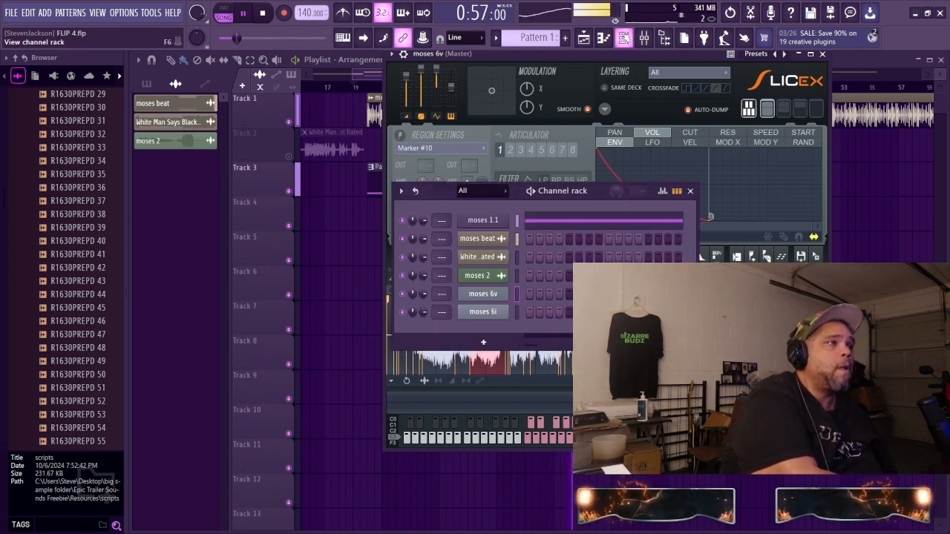
left_click(482, 314)
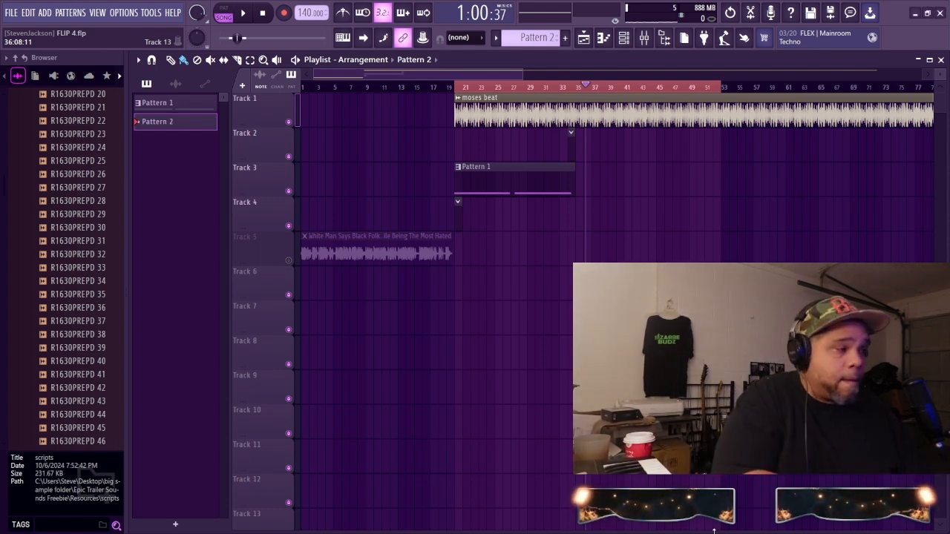
Step: Rehearse notes over the moses beat, and record a take into Pattern 2 with playback starting around bar 32
key("space")
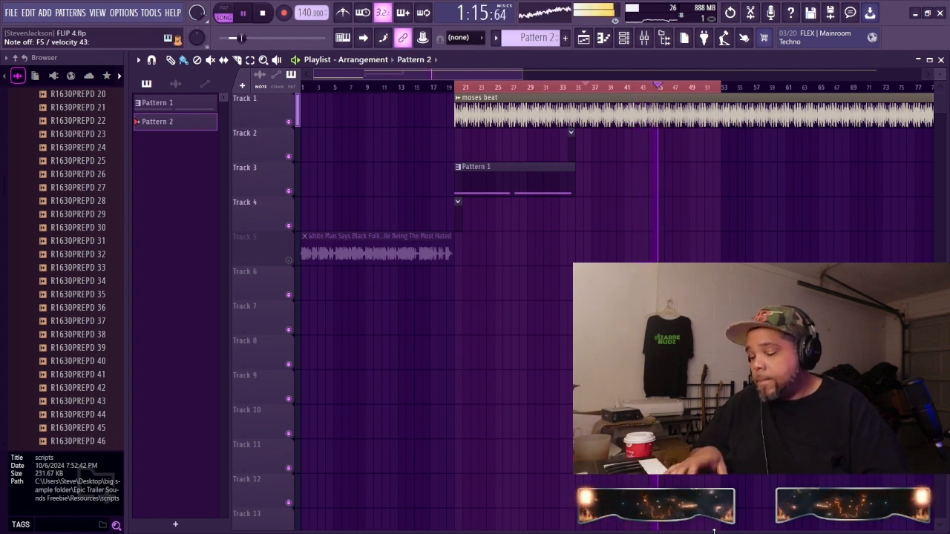
key("space")
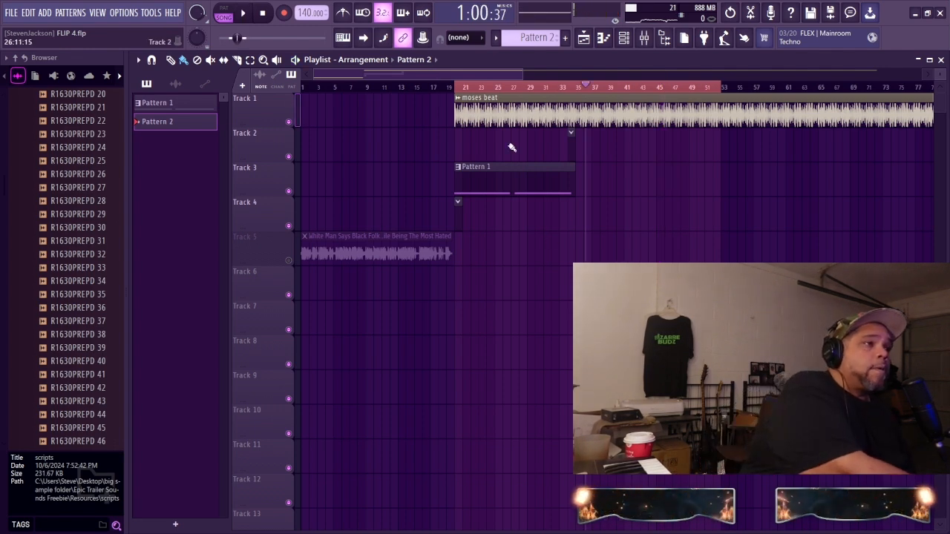
left_click(554, 87)
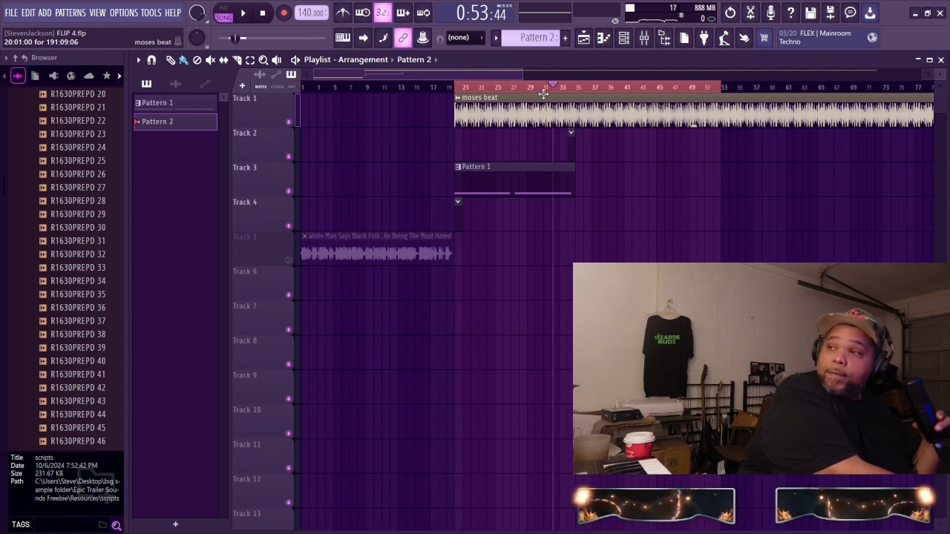
left_click(245, 13)
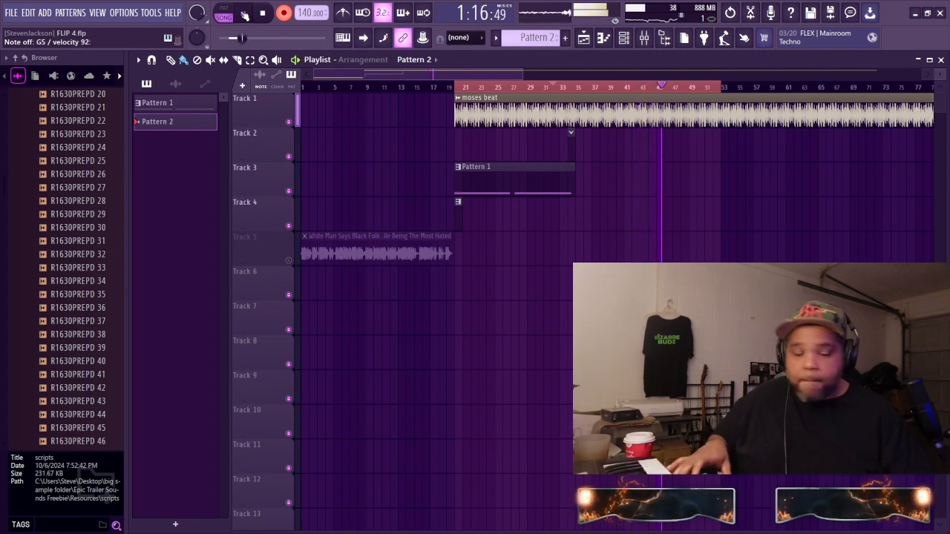
left_click(244, 15)
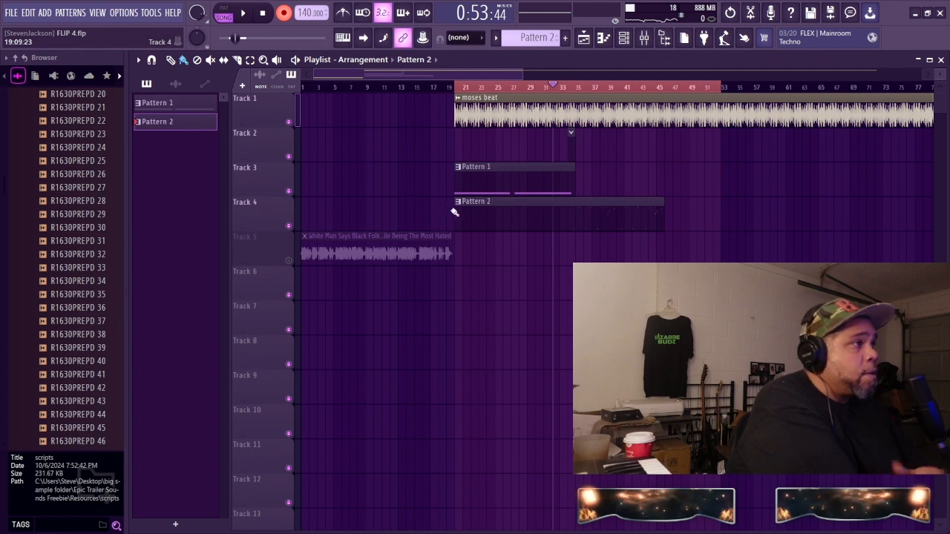
Step: Play the arrangement from about bar 18 and examine the recorded Pattern 2 notes around bar 16 in the piano roll
left_click(444, 88)
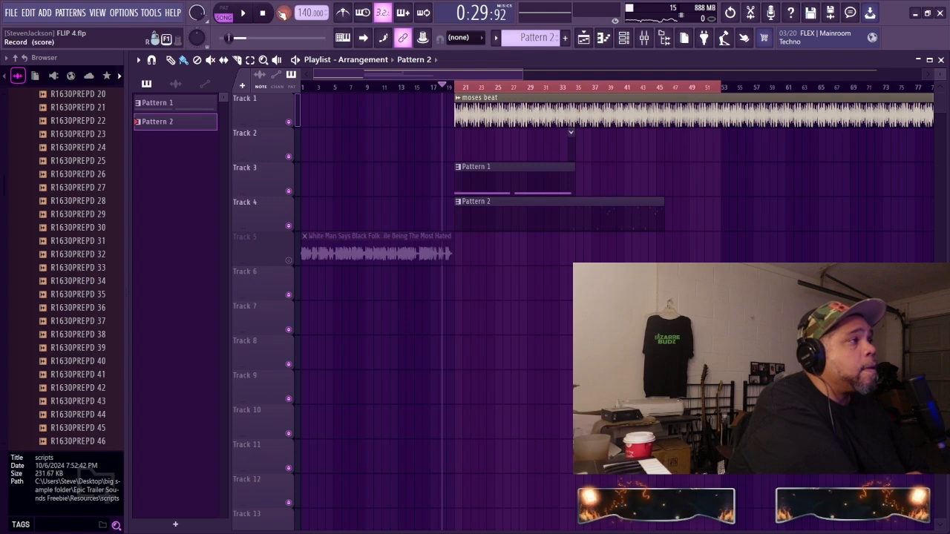
left_click(243, 12)
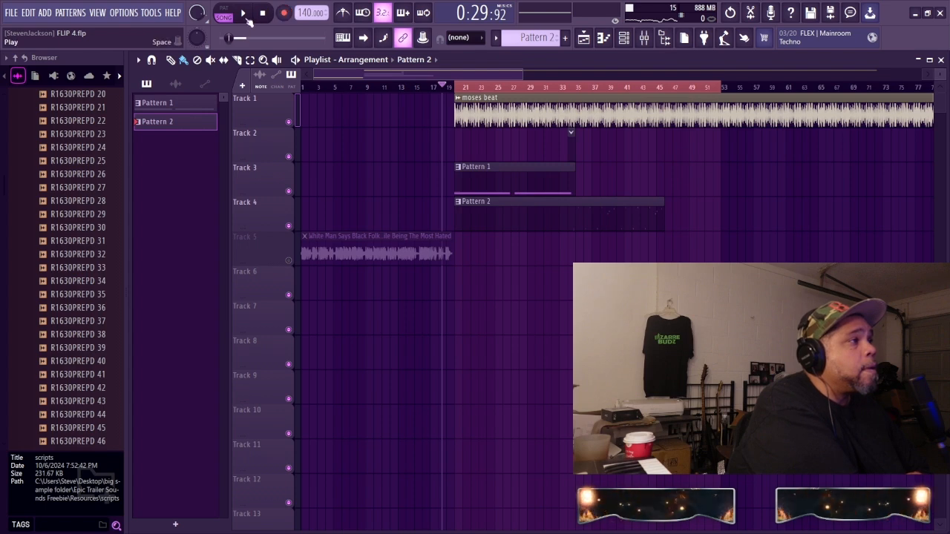
double_click(561, 223)
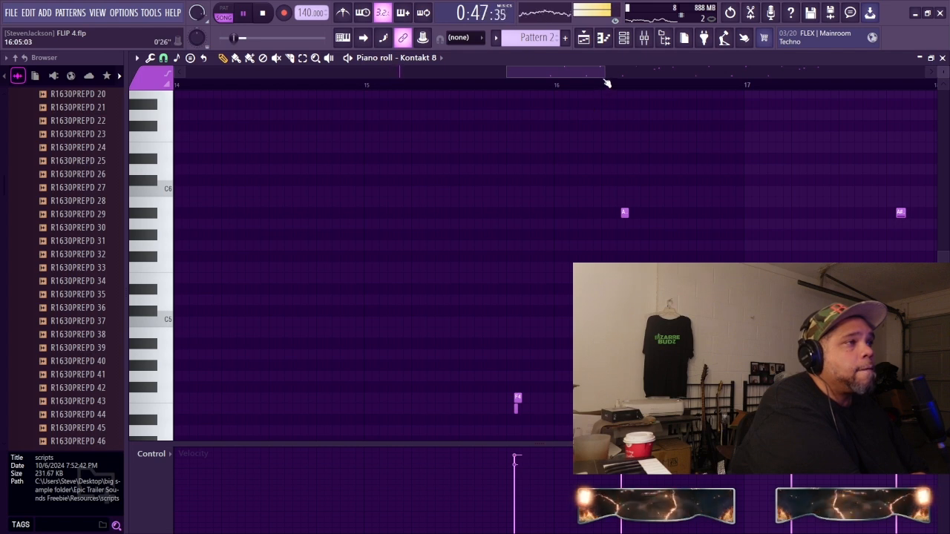
left_click_drag(605, 77, 541, 79)
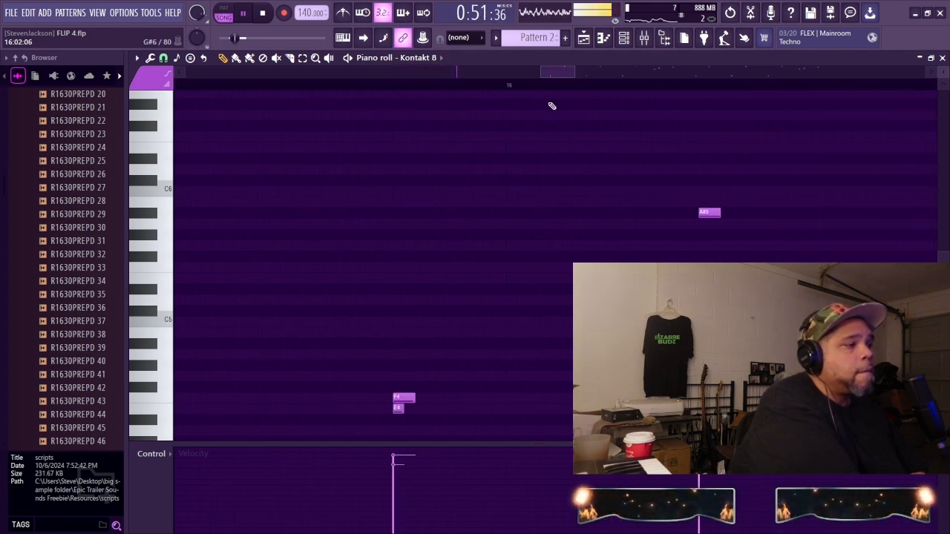
Step: Delete the short E4 note just before bar 16 of Pattern 2, review the remaining notes, and undo the deletion
right_click(398, 410)
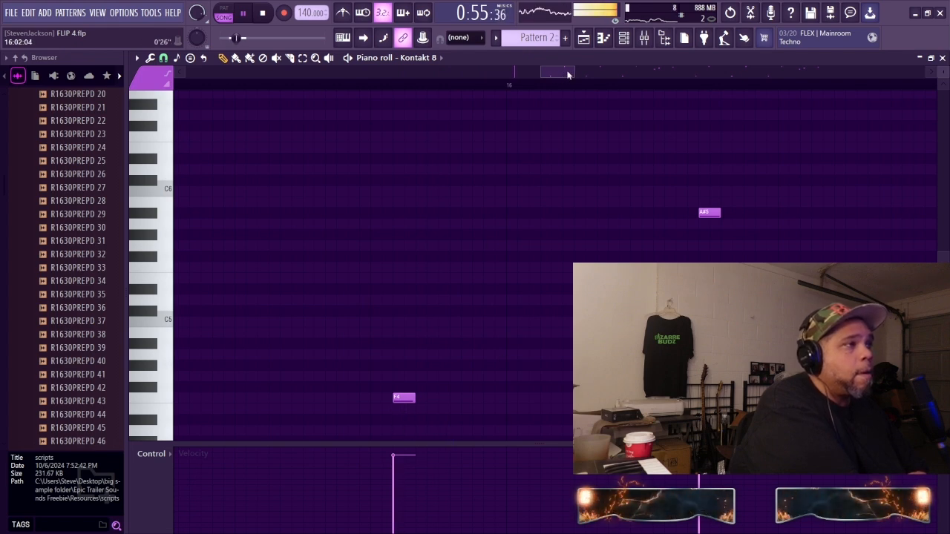
left_click_drag(574, 71, 701, 72)
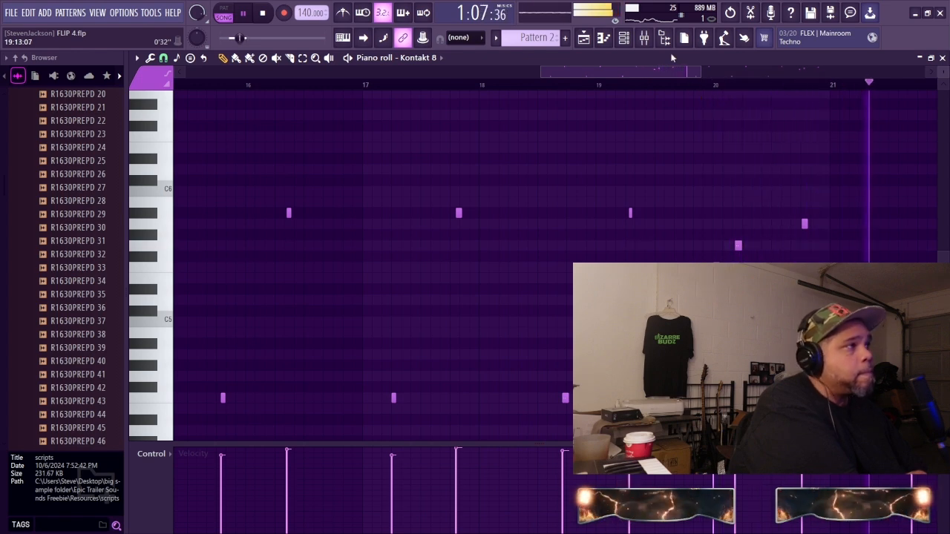
left_click(265, 14)
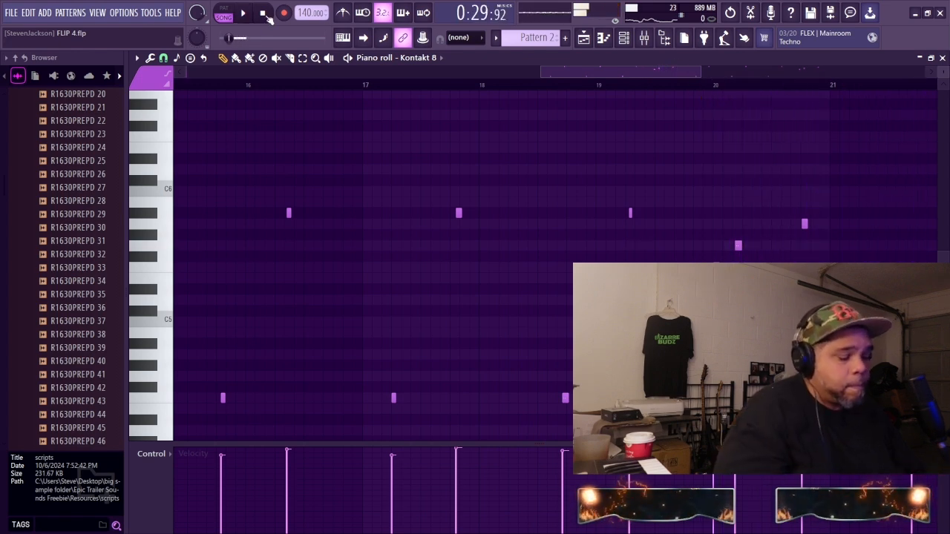
key("ctrl+z")
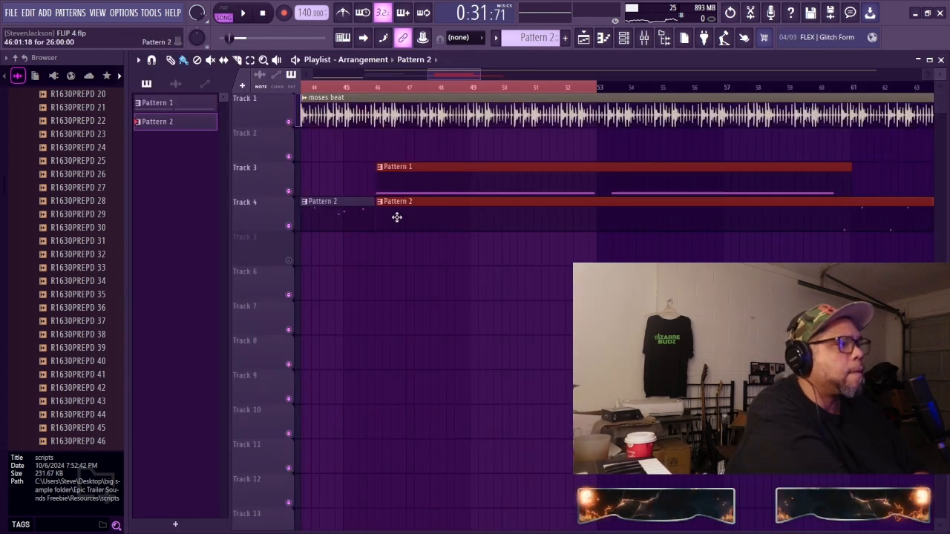
Step: Shift the selected Pattern 1 and Pattern 2 copies to start just after bar 46 and audition the transition
left_click_drag(397, 217, 410, 219)
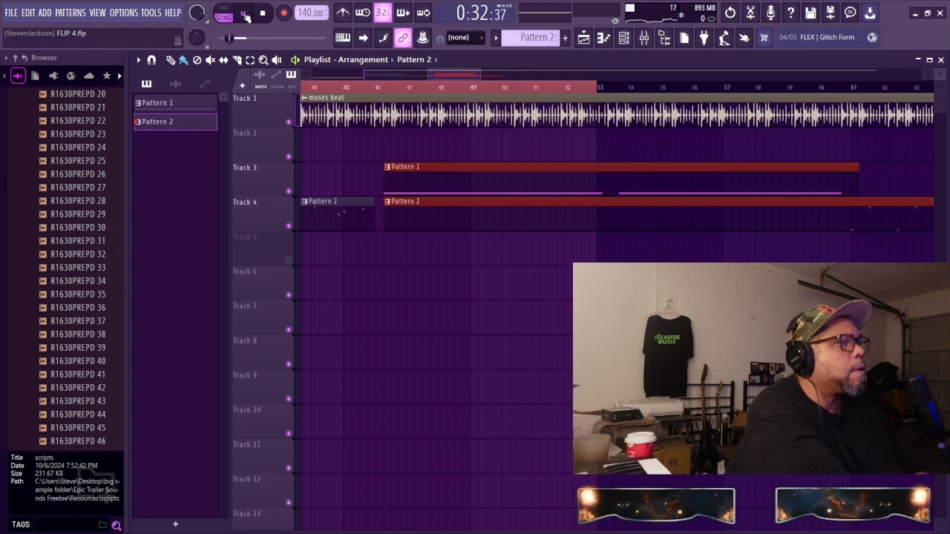
left_click(248, 16)
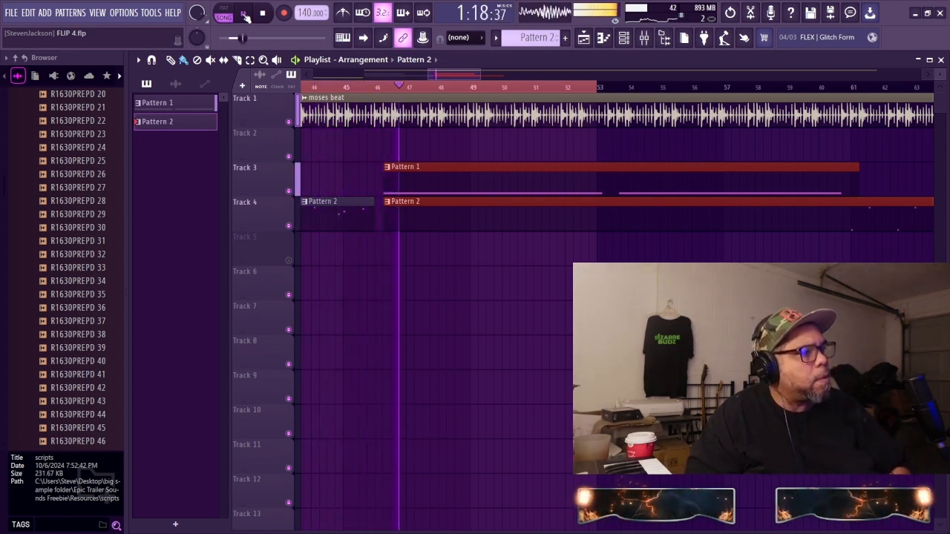
left_click(245, 14)
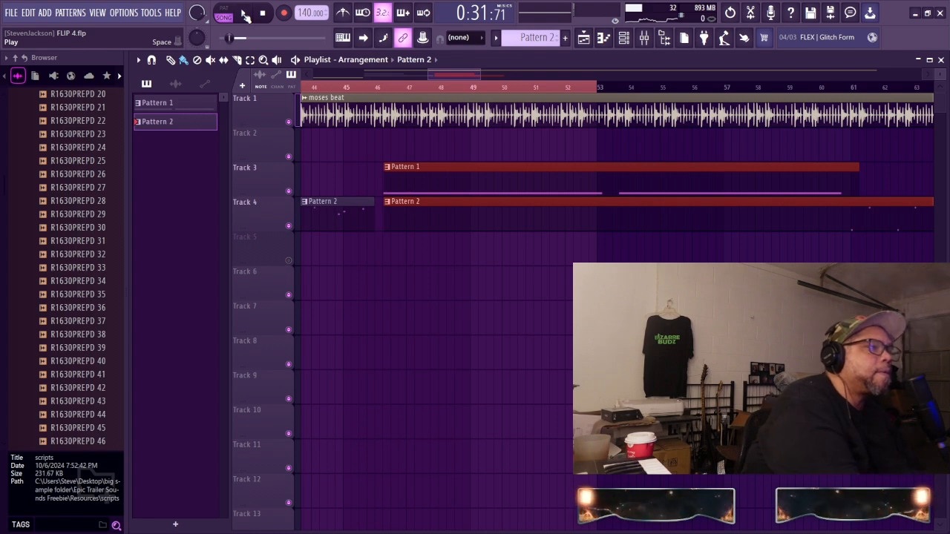
Step: Nudge the selected Pattern 1 and Pattern 2 copies to about mid-bar 46, audition from around bar 37, and save the project
mouse_move(403, 168)
left_mouse_down()
mouse_move(431, 174)
mouse_move(412, 181)
mouse_move(414, 169)
left_mouse_up()
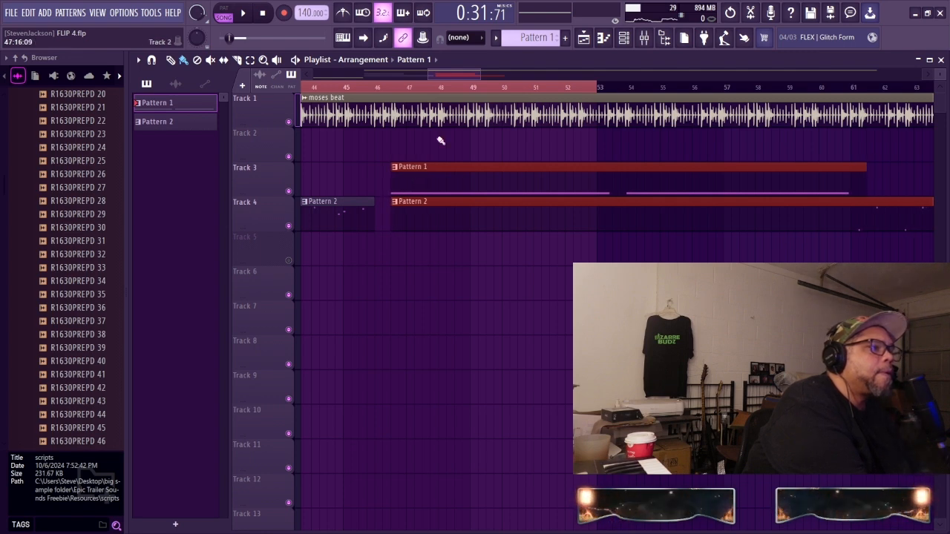
left_click_drag(463, 75, 441, 75)
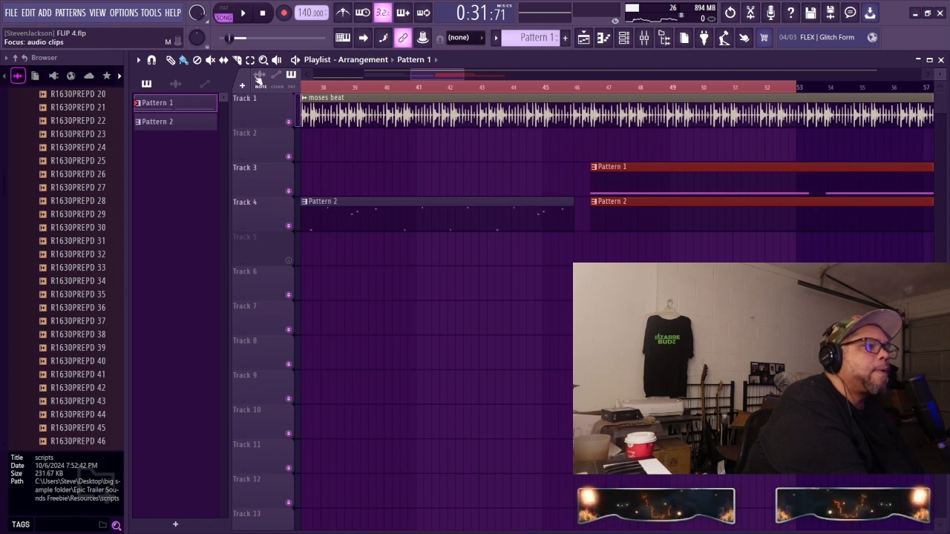
left_click(317, 86)
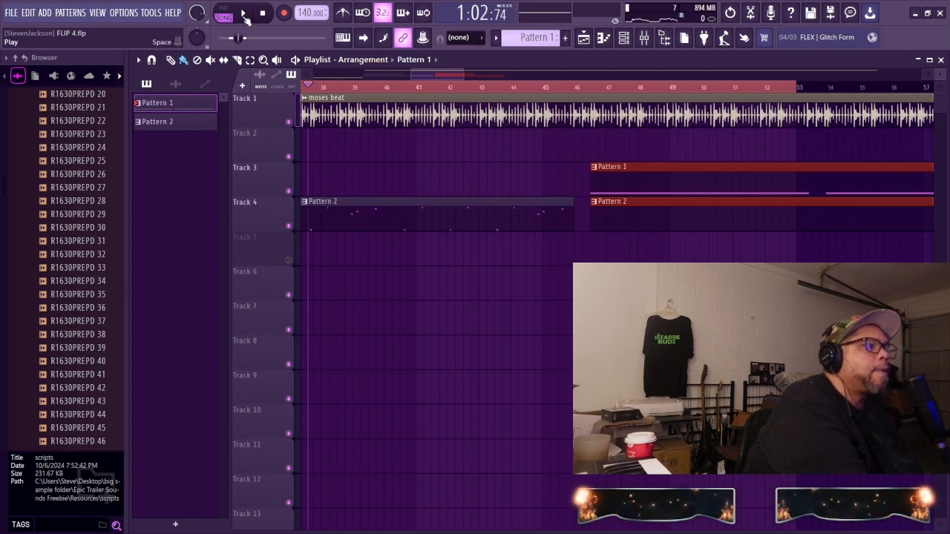
left_click(244, 14)
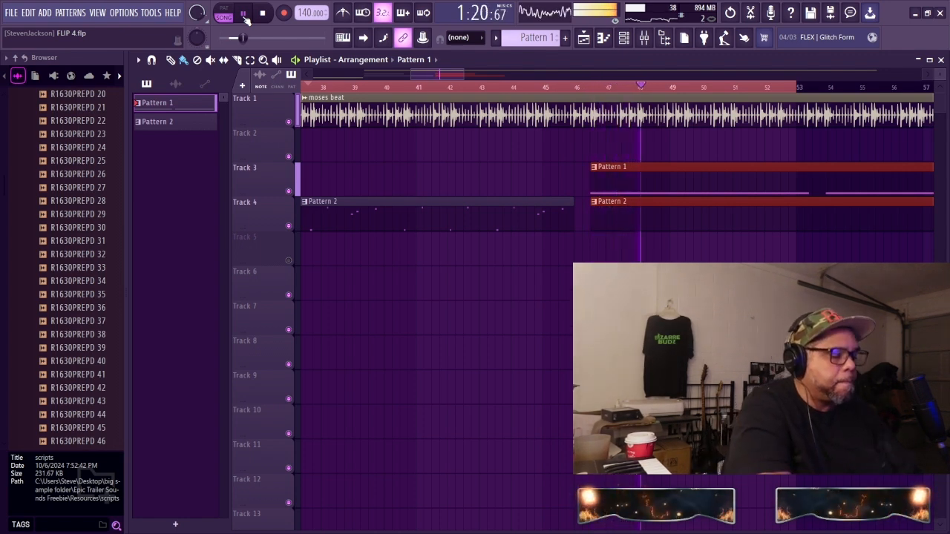
key("ctrl+s")
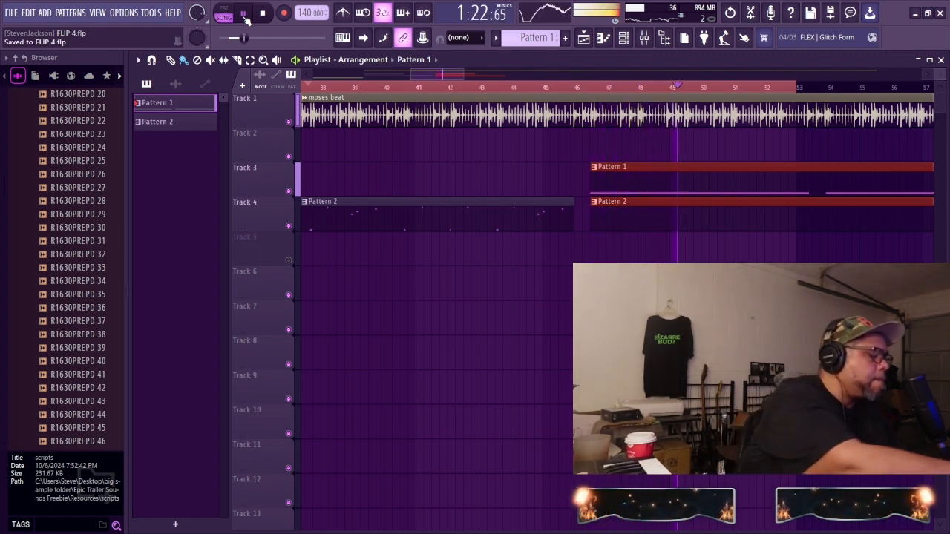
Step: Move the selected Pattern 1 and Pattern 2 copies on Tracks 3 and 4 to start at bar 73
left_click_drag(437, 76, 515, 102)
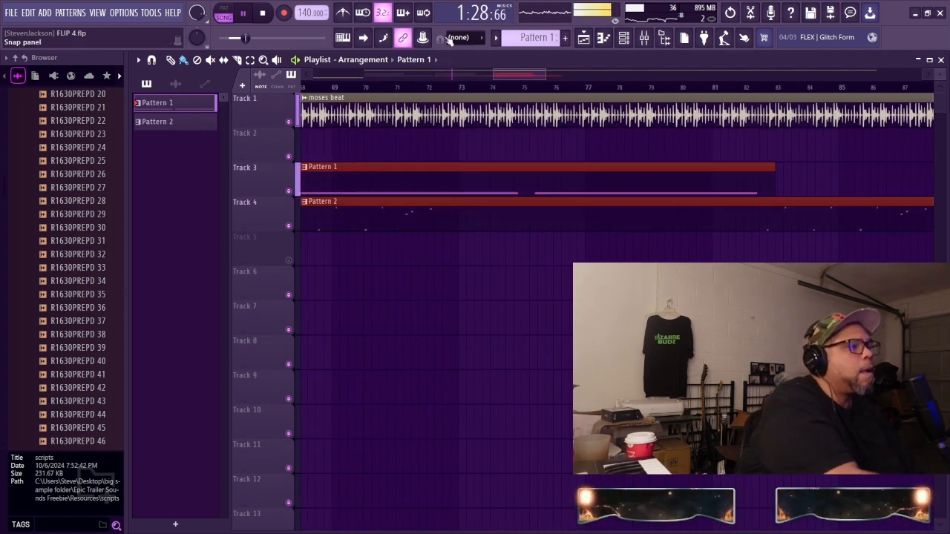
left_click_drag(315, 170, 494, 166)
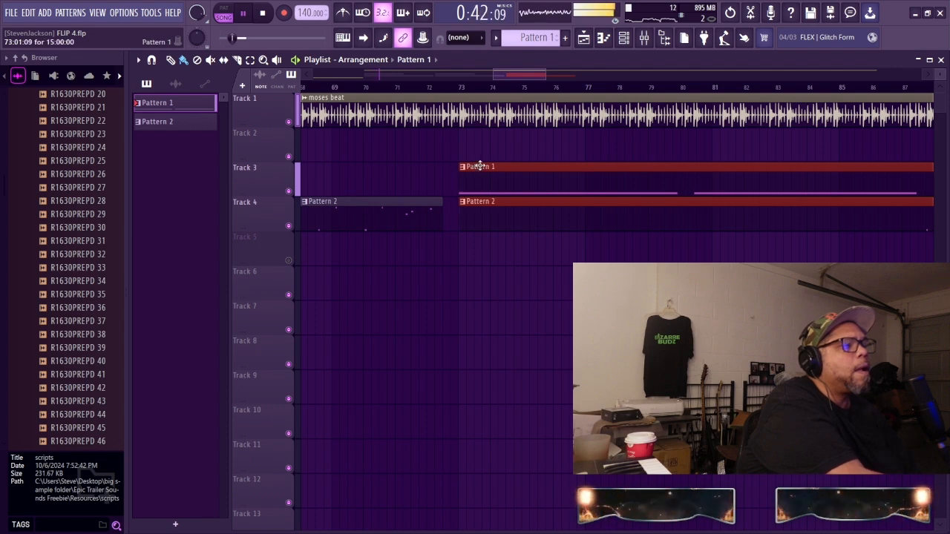
Step: Repeat the selected Pattern 1 and Pattern 2 clips on Tracks 3 and 4, starting the new copies at about mid-bar 99
left_click_drag(525, 82, 608, 71)
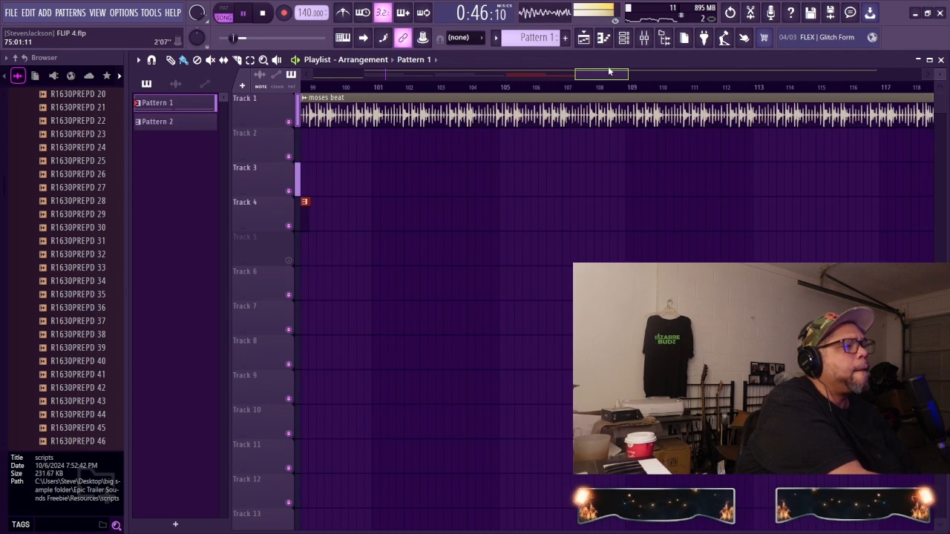
left_click_drag(608, 72, 609, 70)
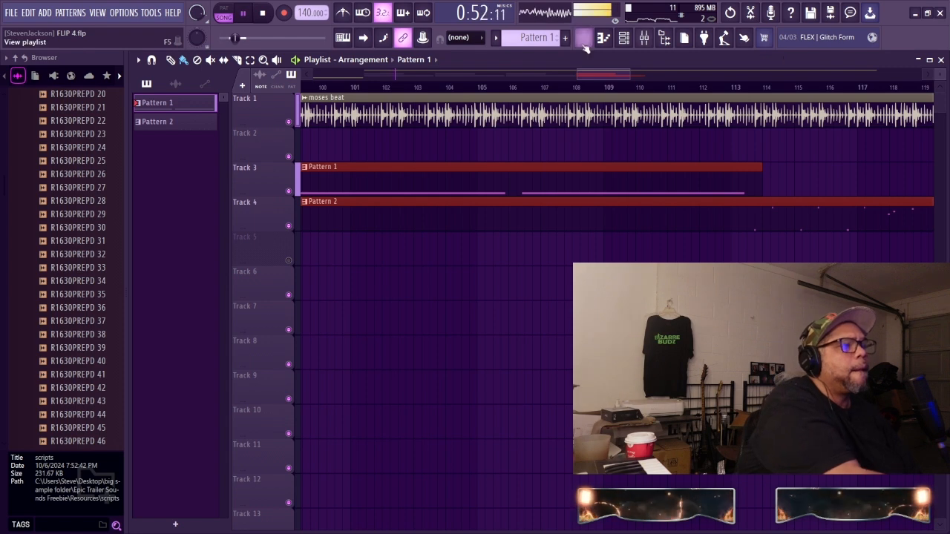
left_click_drag(607, 74, 577, 78)
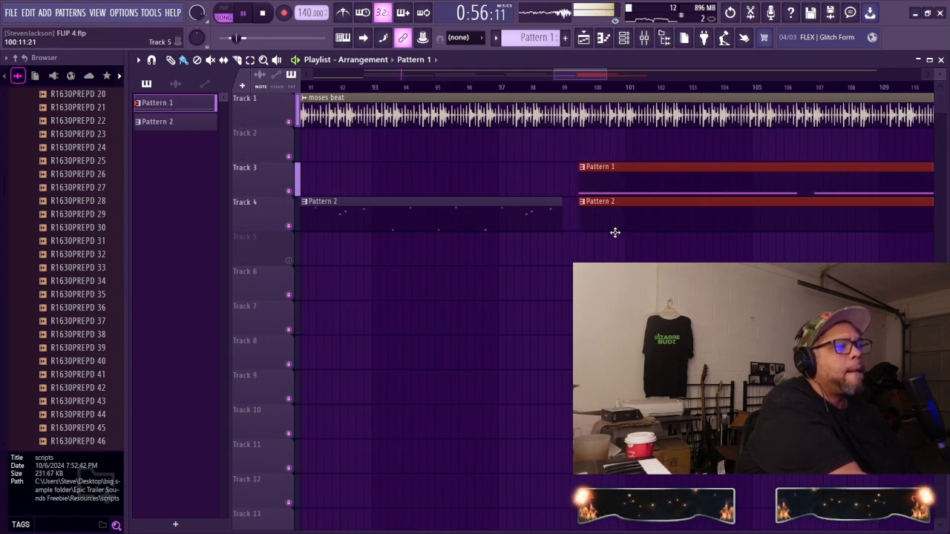
left_click_drag(616, 233, 616, 228)
Step: Audition the arrangement from around bar 37 to bar 71 and save the project
left_click_drag(598, 78, 461, 92)
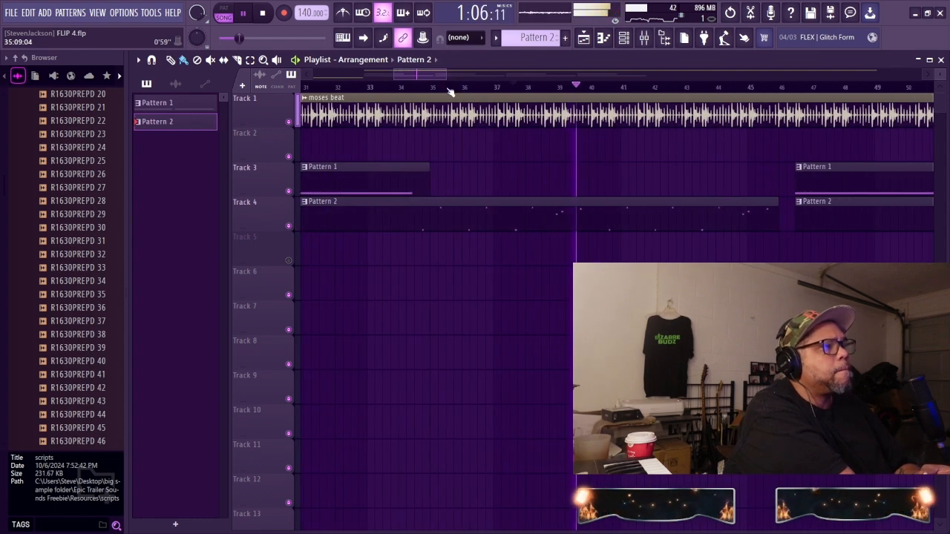
left_click_drag(446, 75, 555, 116)
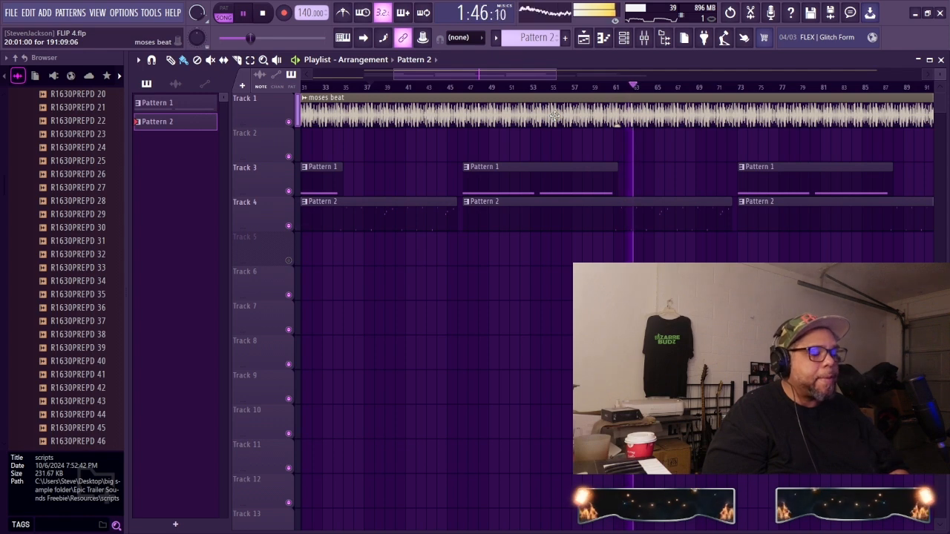
key("ctrl+s")
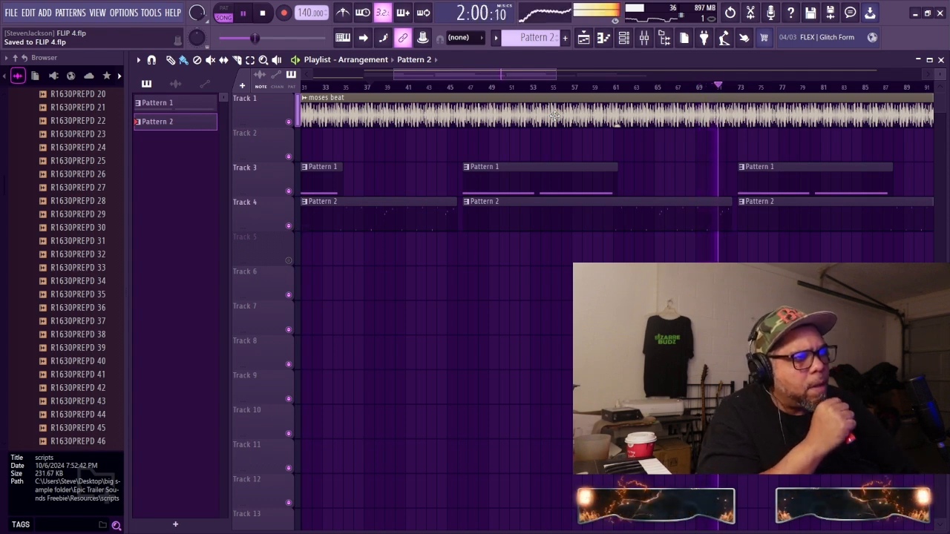
key("space")
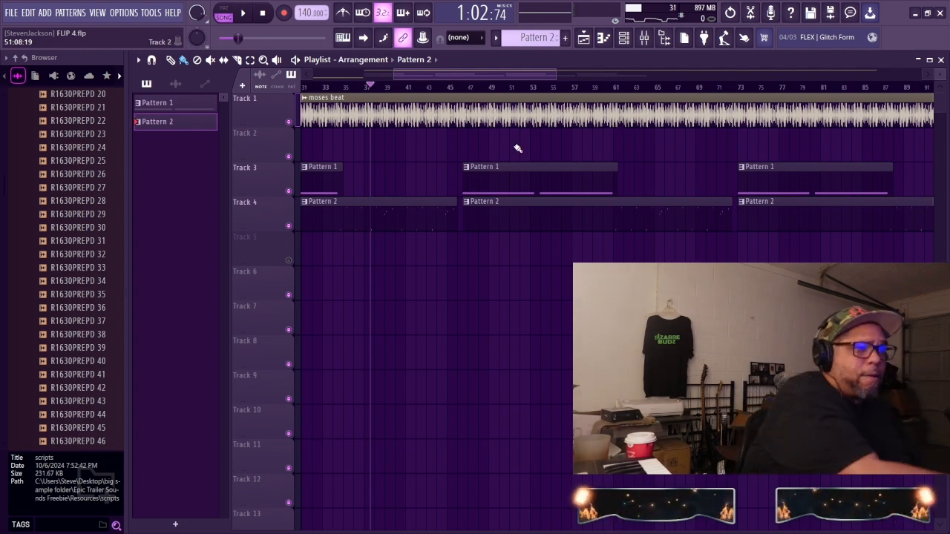
Step: Open Pattern 2 in the piano roll and nudge the A#5 note early in bar 22 slightly later
double_click(433, 224)
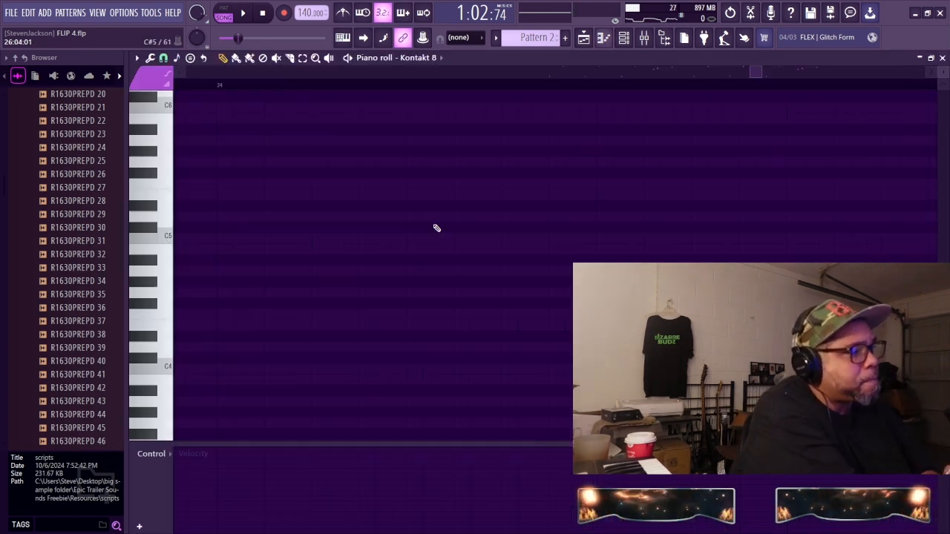
left_click_drag(800, 69, 743, 69)
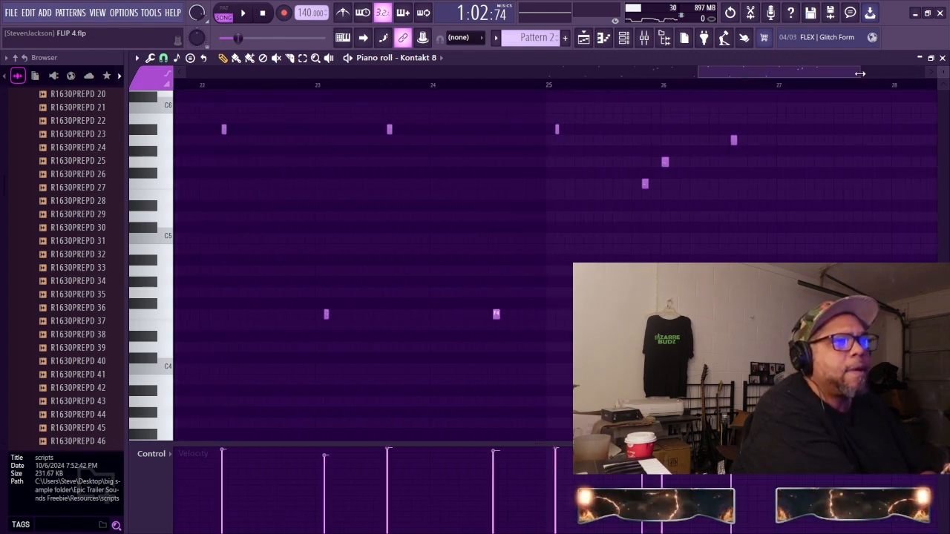
left_click_drag(859, 73, 693, 116)
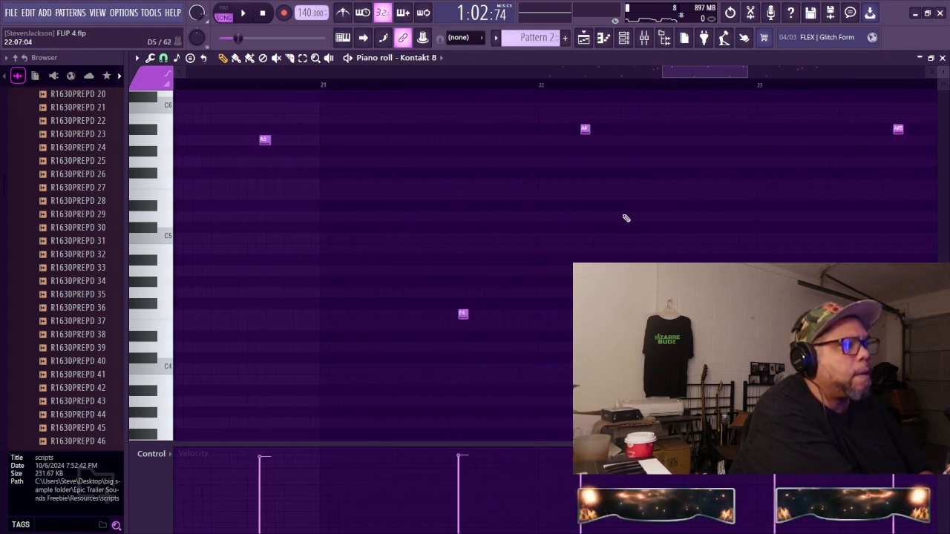
left_click(586, 131)
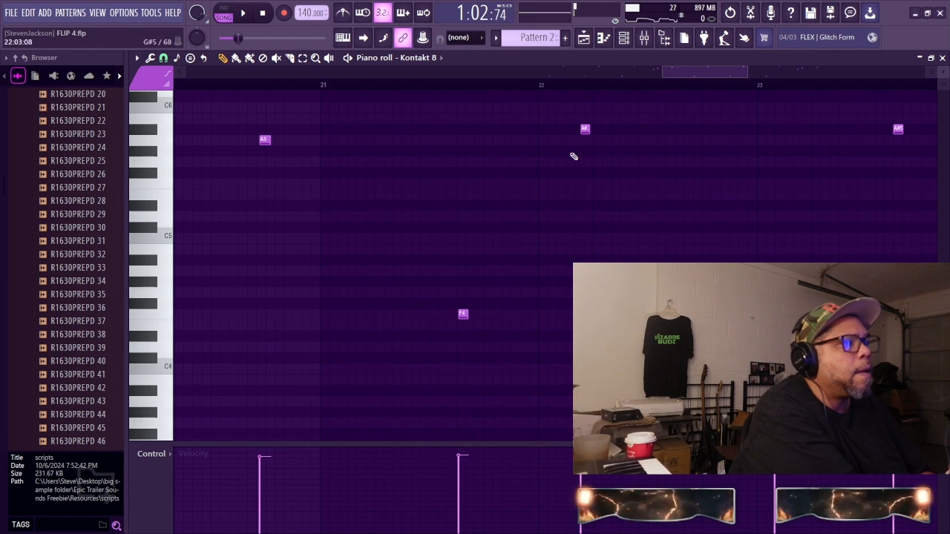
left_click_drag(586, 129, 590, 130)
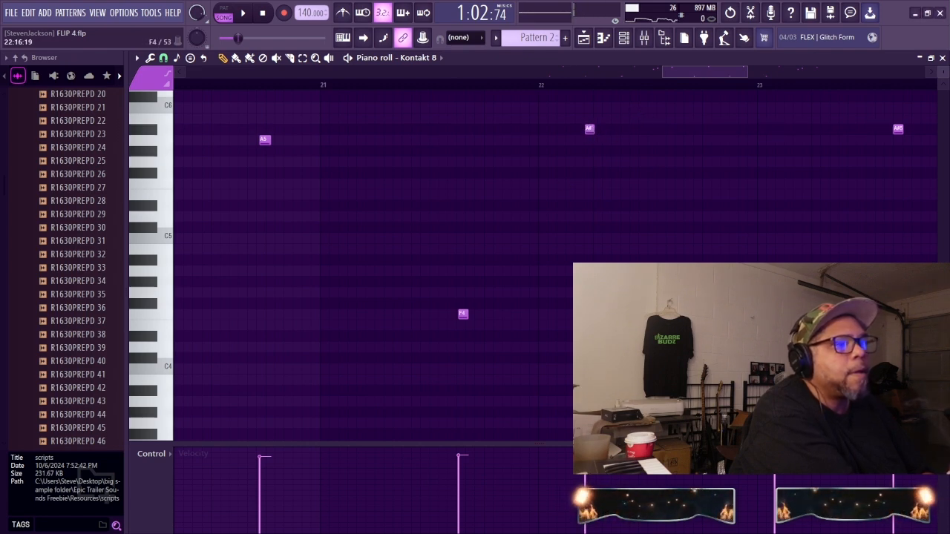
Step: Nudge the A#5 note in the second half of bar 23 slightly later and audition the timing
left_click_drag(693, 67, 712, 88)
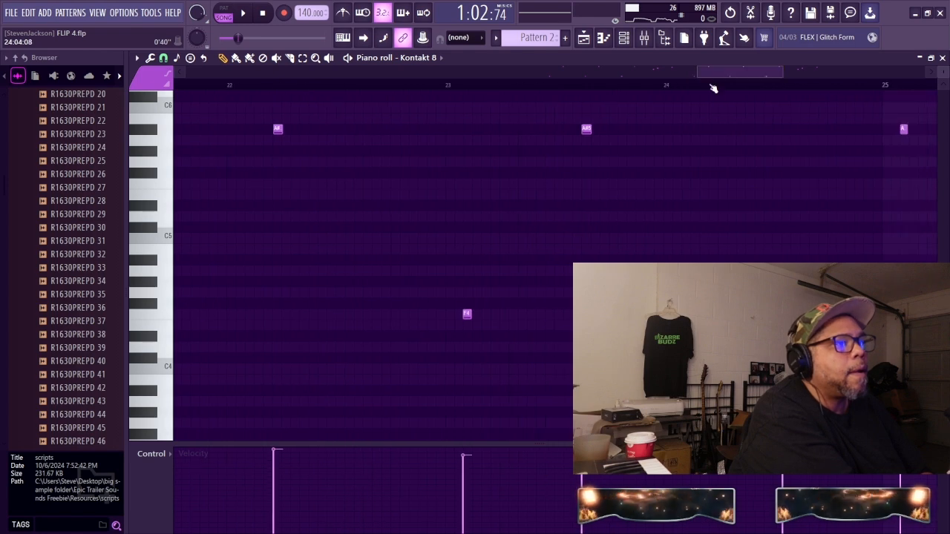
mouse_move(587, 129)
left_mouse_down()
mouse_move(605, 129)
mouse_move(596, 129)
left_mouse_up()
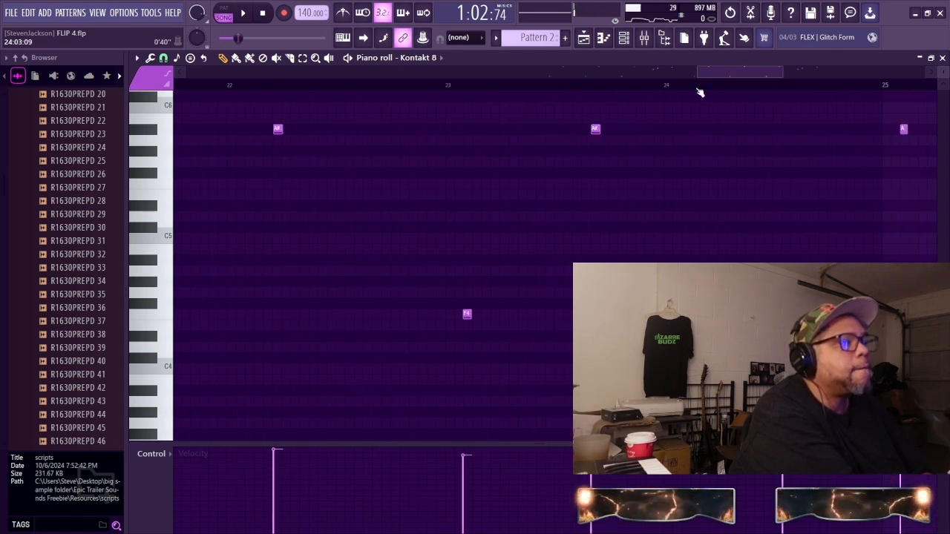
left_click_drag(726, 71, 772, 71)
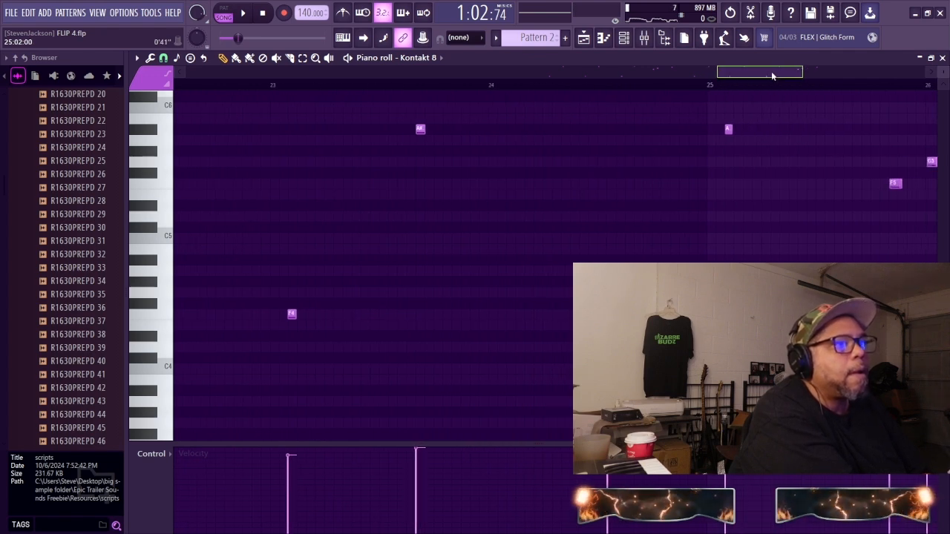
left_click(243, 13)
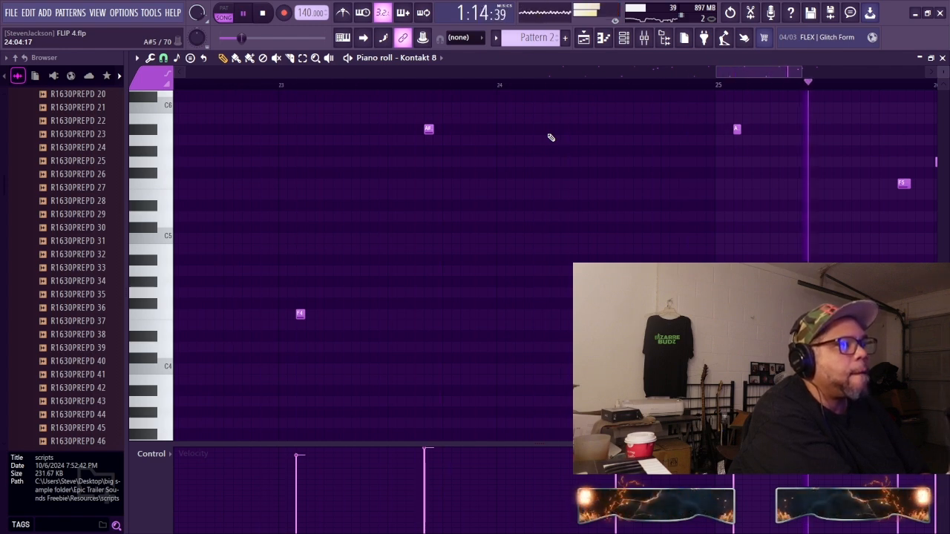
left_click(267, 13)
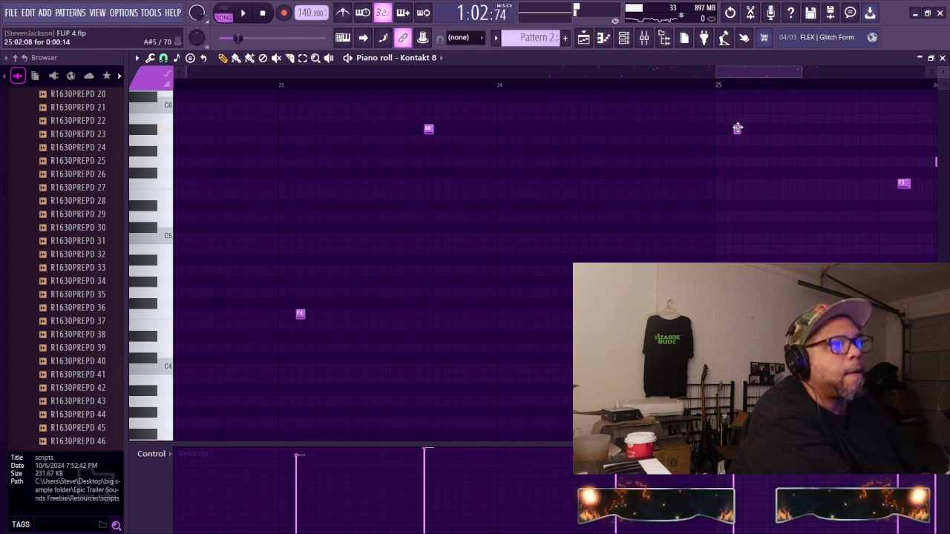
Step: Move the short A#5 note early in bar 25 to 25:03:00, audition the result, and save the project
left_click(738, 128)
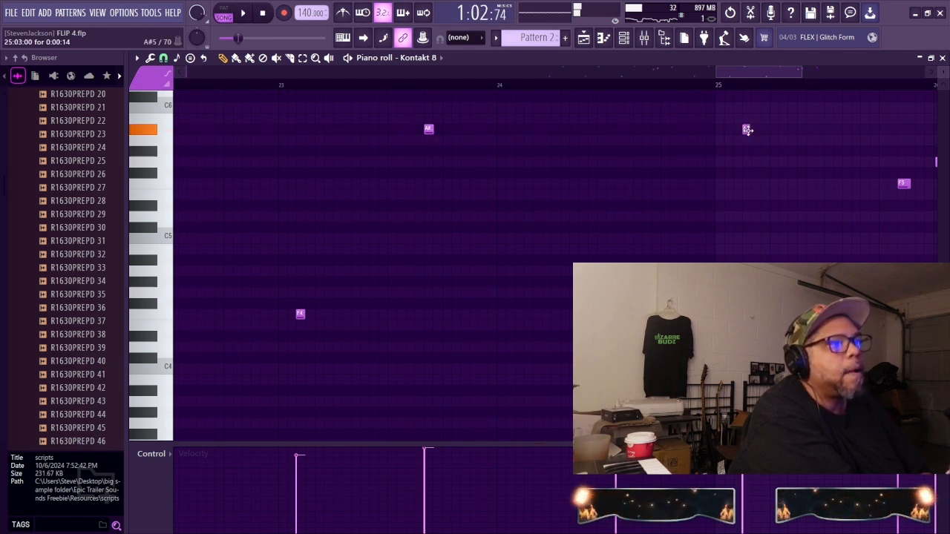
left_click(244, 15)
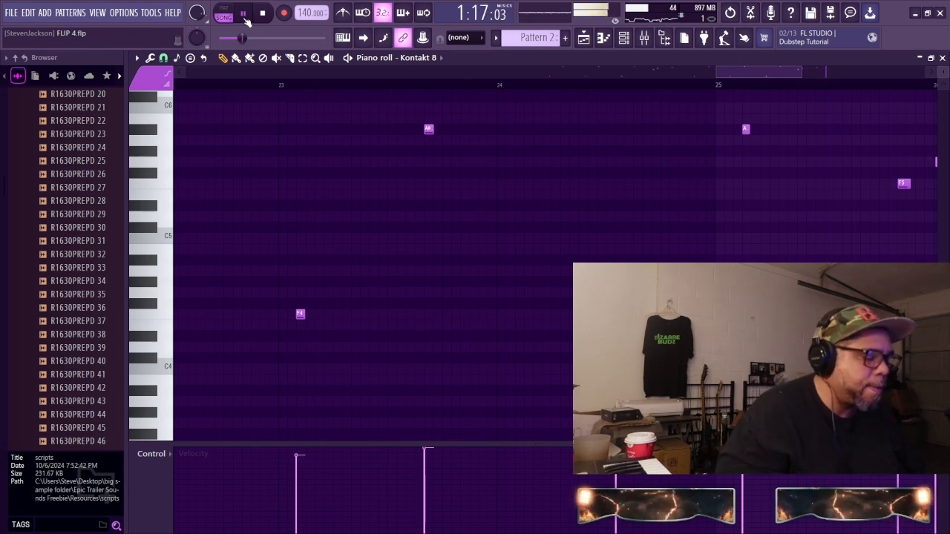
key("ctrl+s")
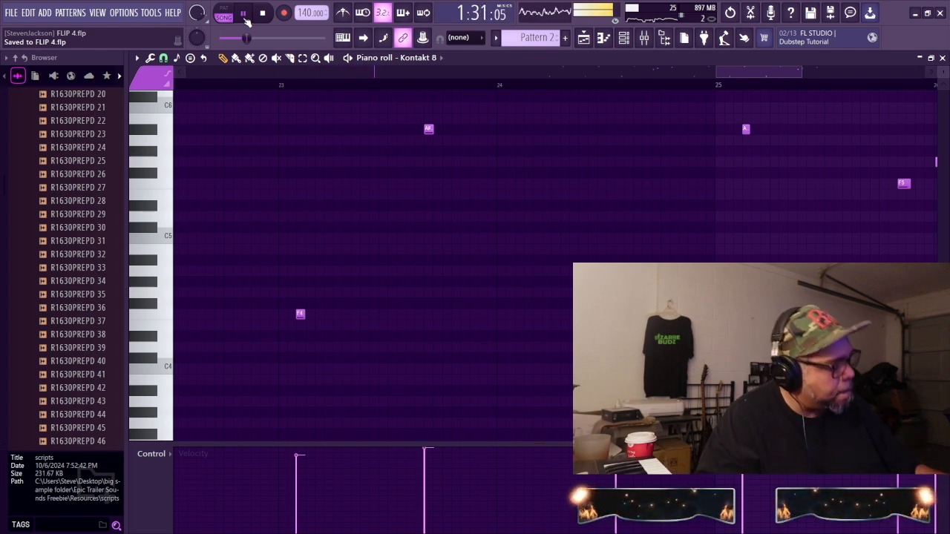
key("space")
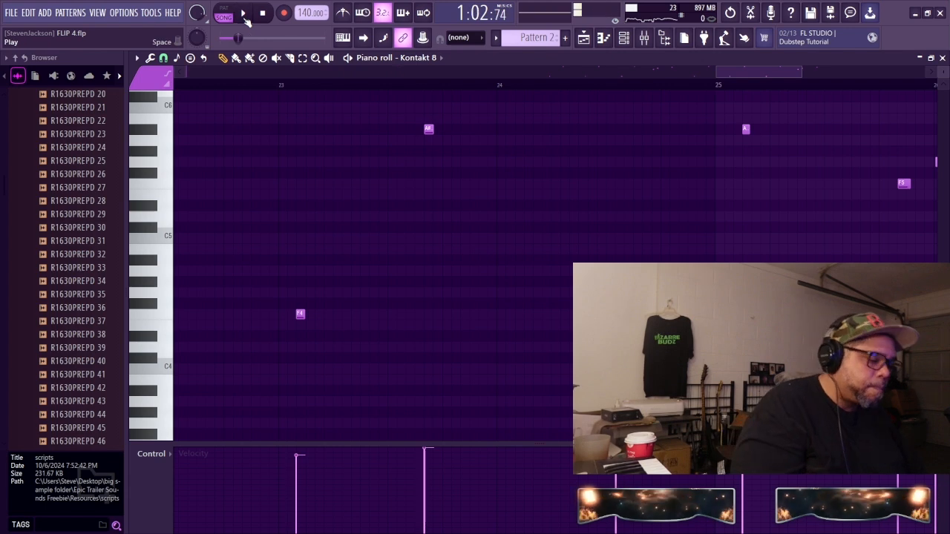